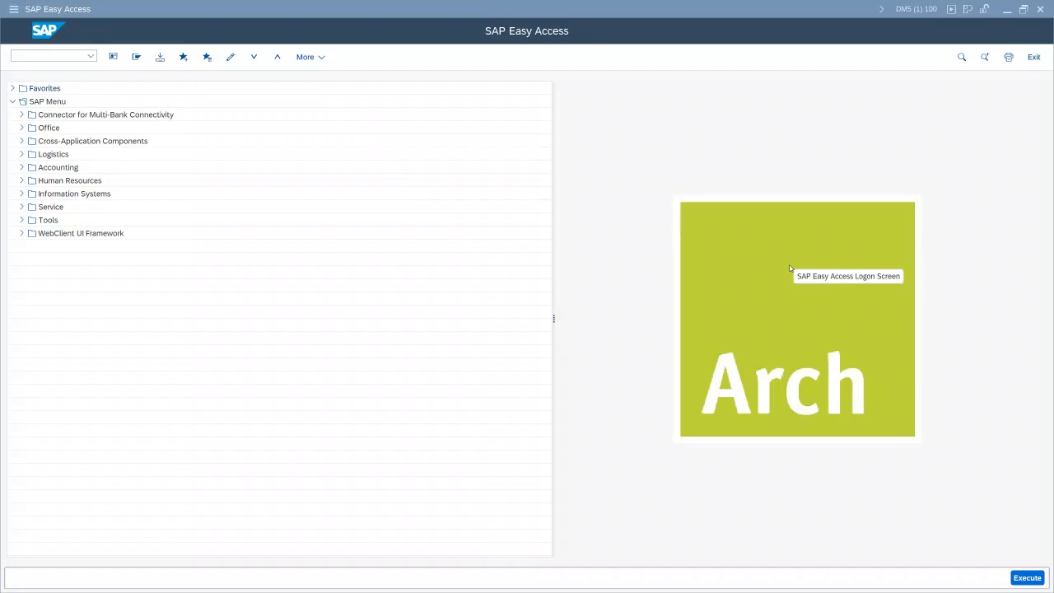
- Open the Workflow Builder (SWDD) from the Business Workflow definition tools
{"action": "left_click", "coordinate": [22, 221]}
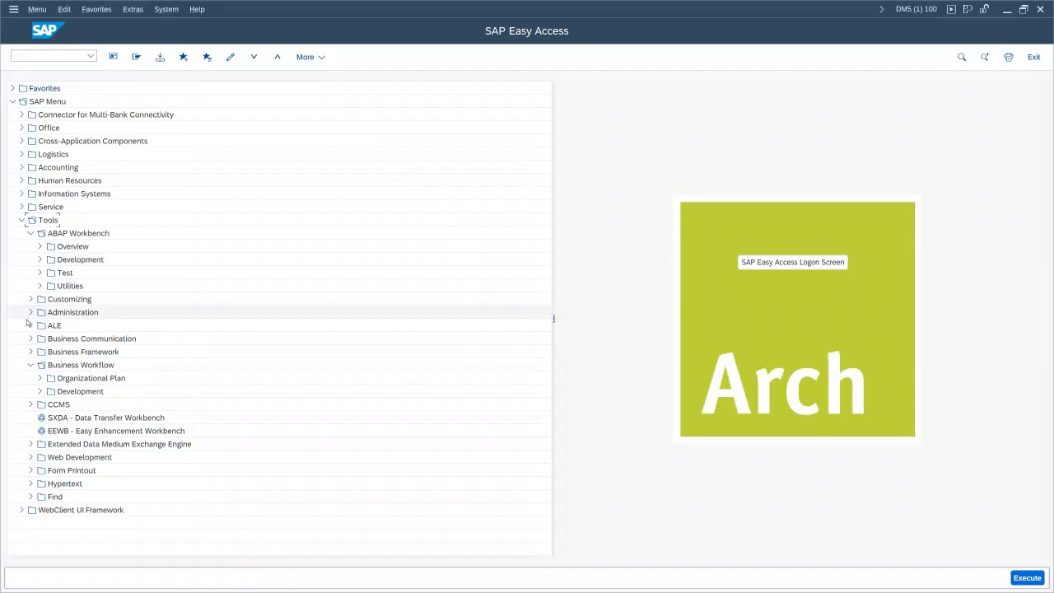
{"action": "left_click", "coordinate": [40, 391]}
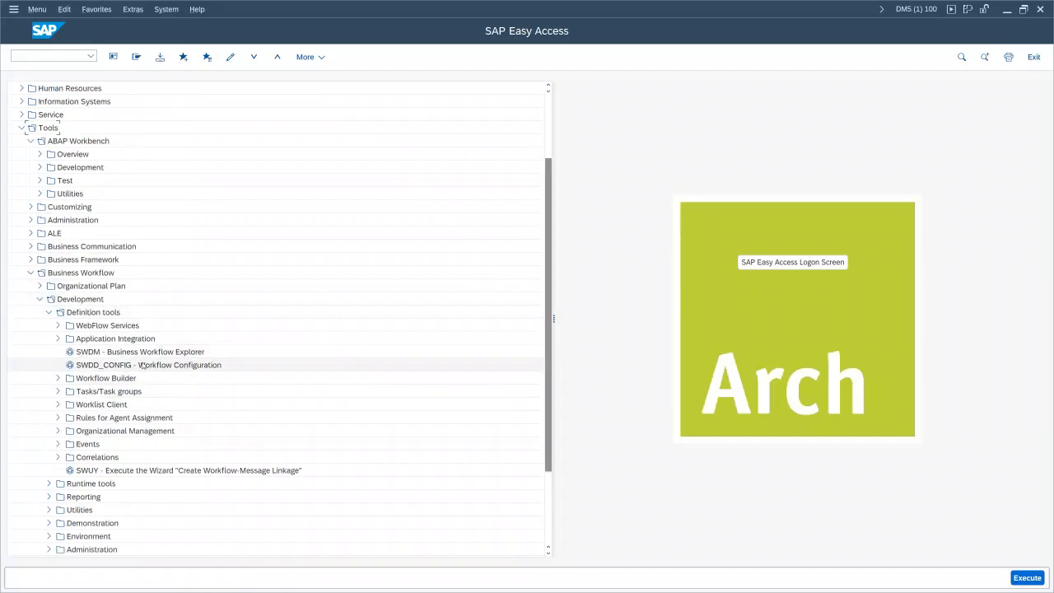
{"action": "left_click", "coordinate": [58, 379]}
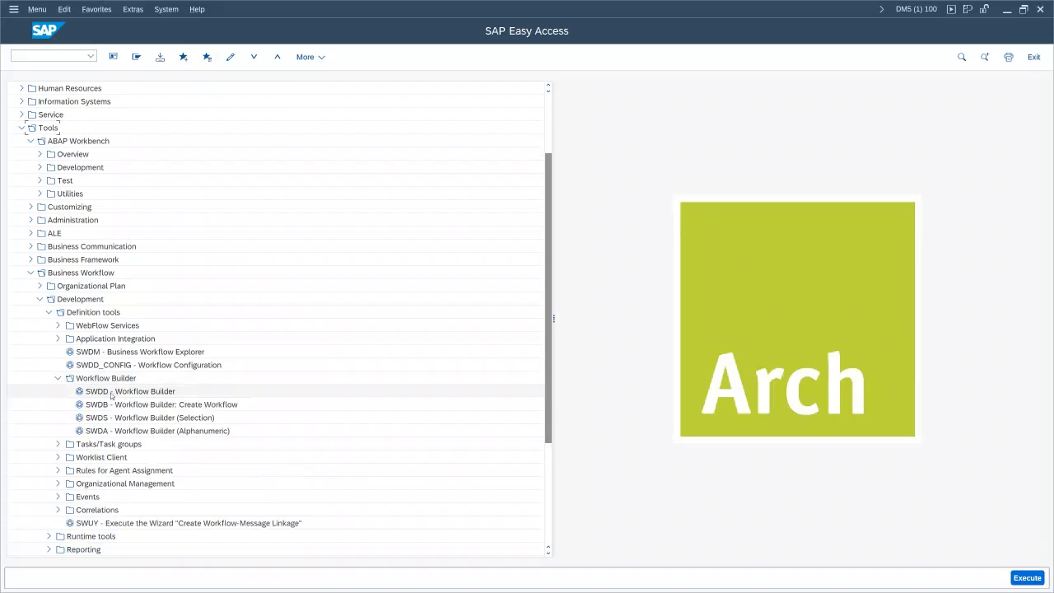
{"action": "double_click", "coordinate": [114, 394]}
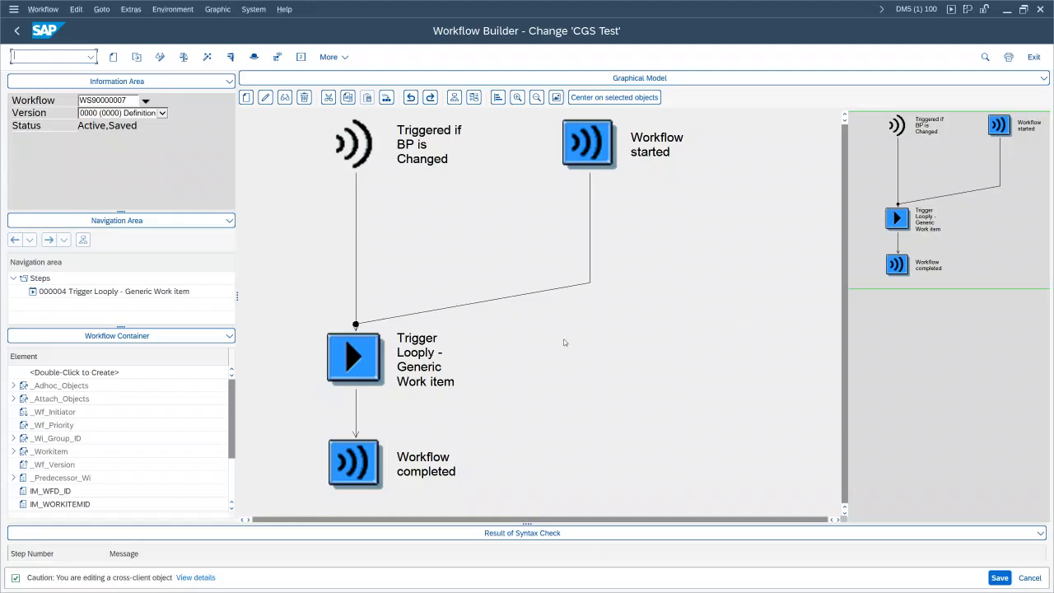
- Locate the Partner element in the workflow container and display the workflow's start events
{"action": "scroll", "coordinate": [153, 405], "scroll_direction": "down", "scroll_amount": 3}
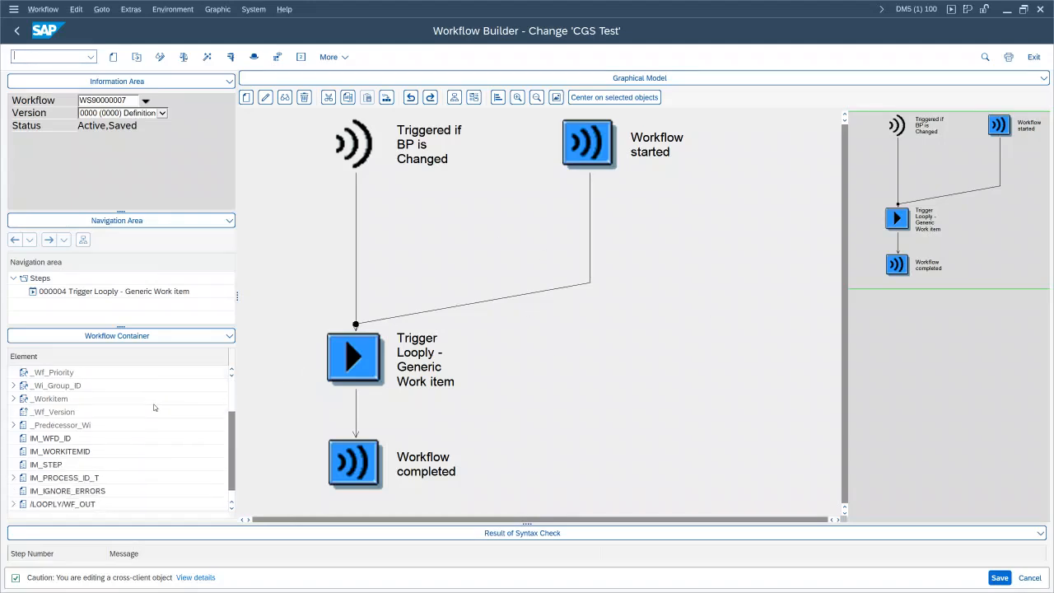
{"action": "left_click", "coordinate": [43, 504]}
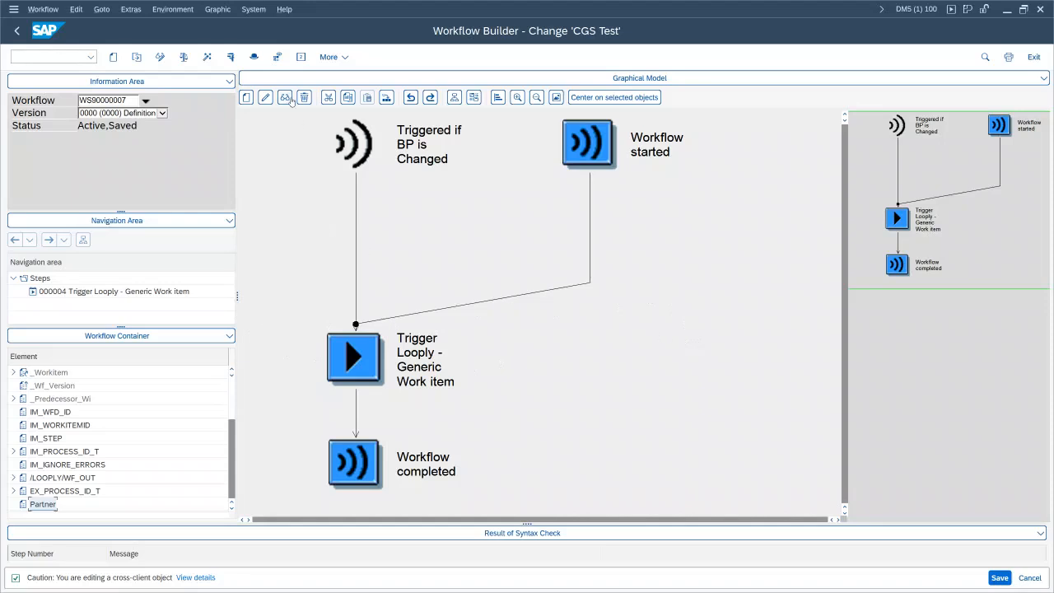
{"action": "left_click", "coordinate": [254, 56]}
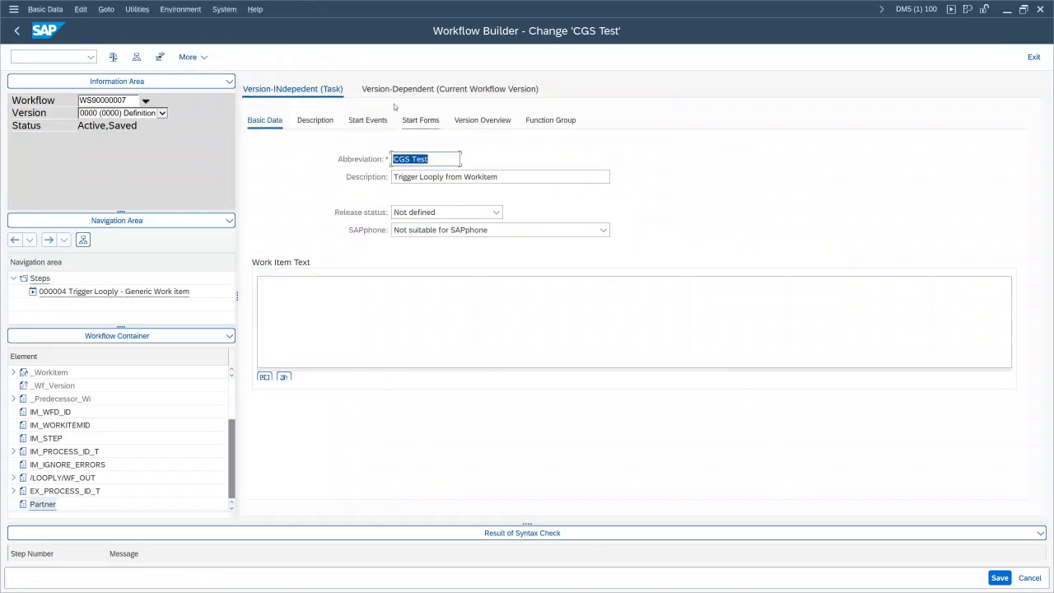
{"action": "left_click", "coordinate": [365, 124]}
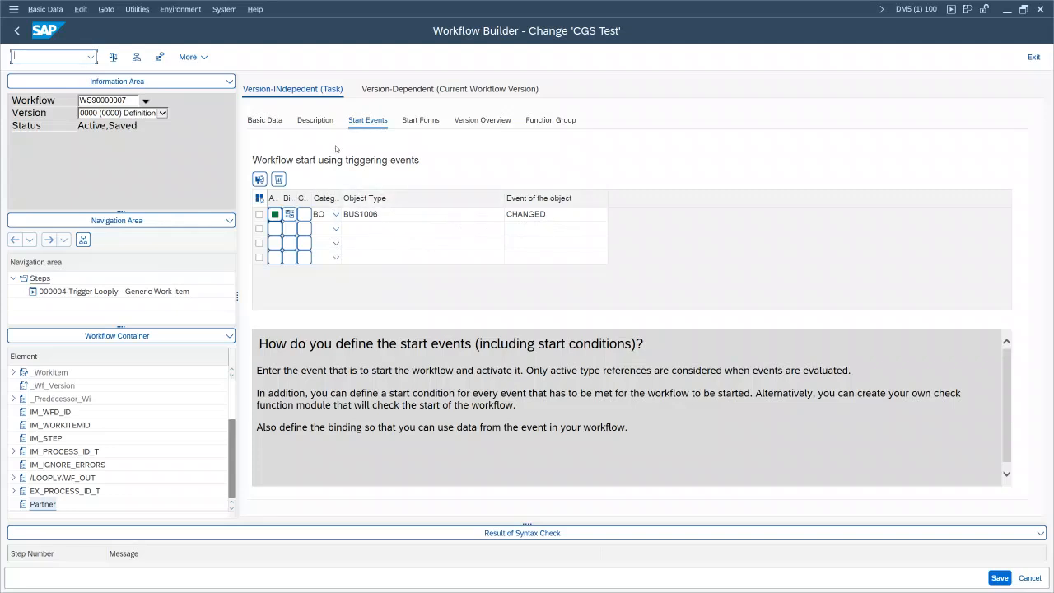
- Examine the BUS1006 CHANGED event's binding, expand _EVT_OBJECT to its BusinessPartner attribute, and close the binding unchanged
{"action": "left_click", "coordinate": [290, 215]}
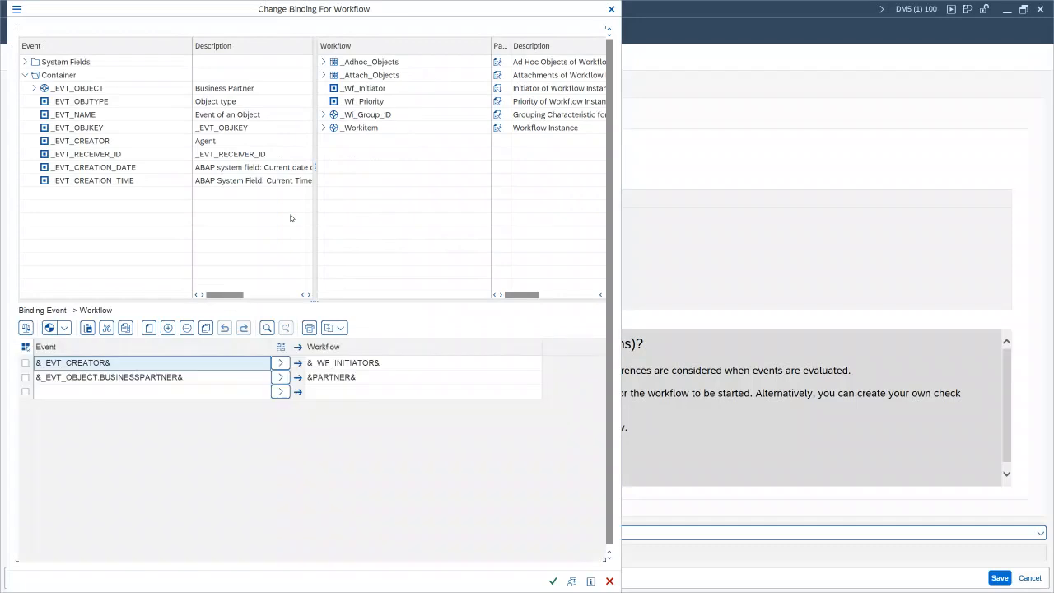
{"action": "left_click", "coordinate": [35, 88]}
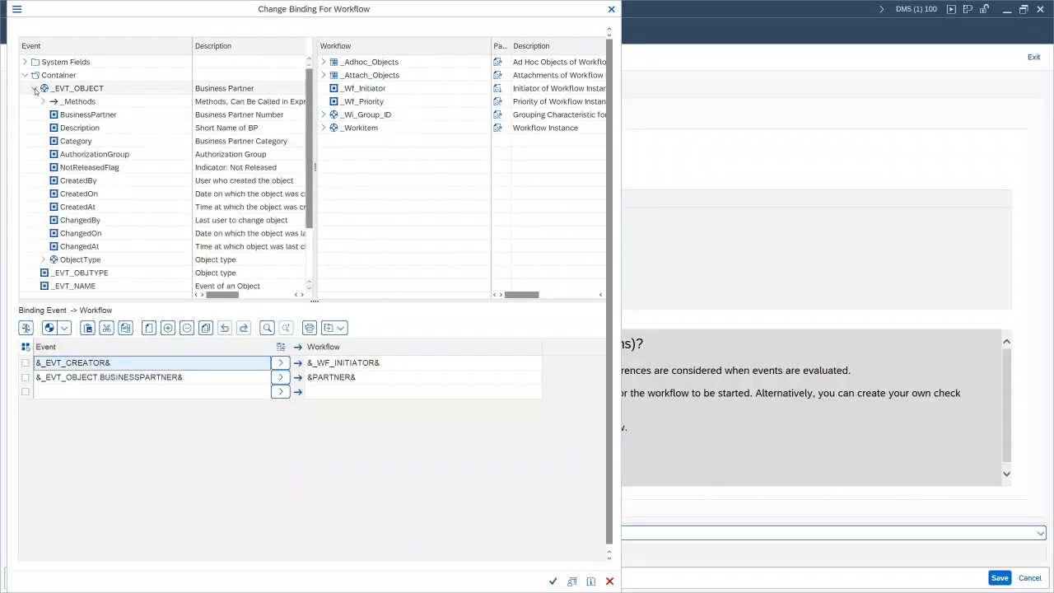
{"action": "left_click", "coordinate": [78, 117]}
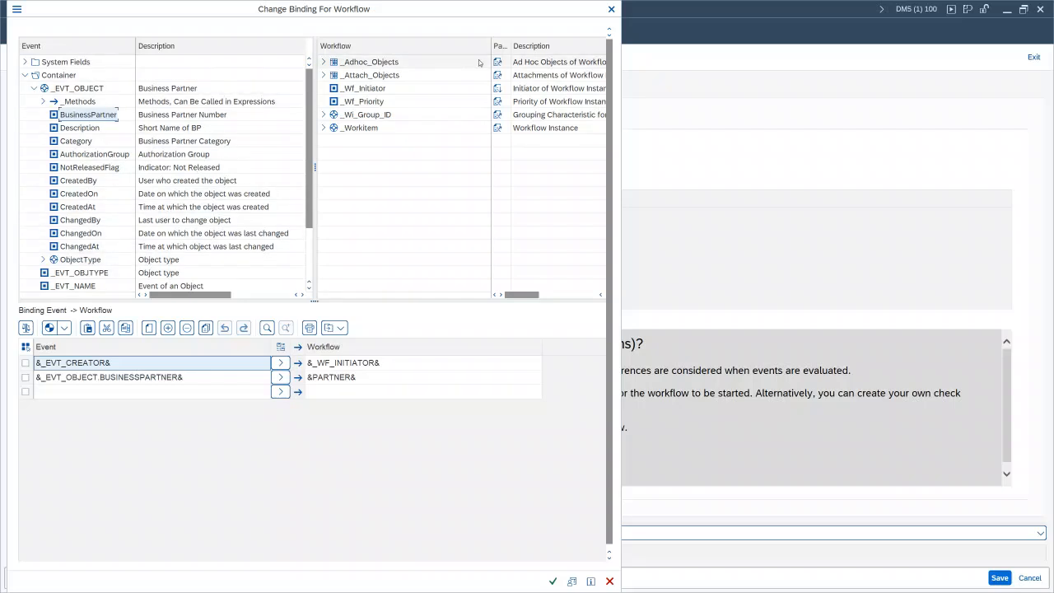
{"action": "left_click", "coordinate": [610, 12]}
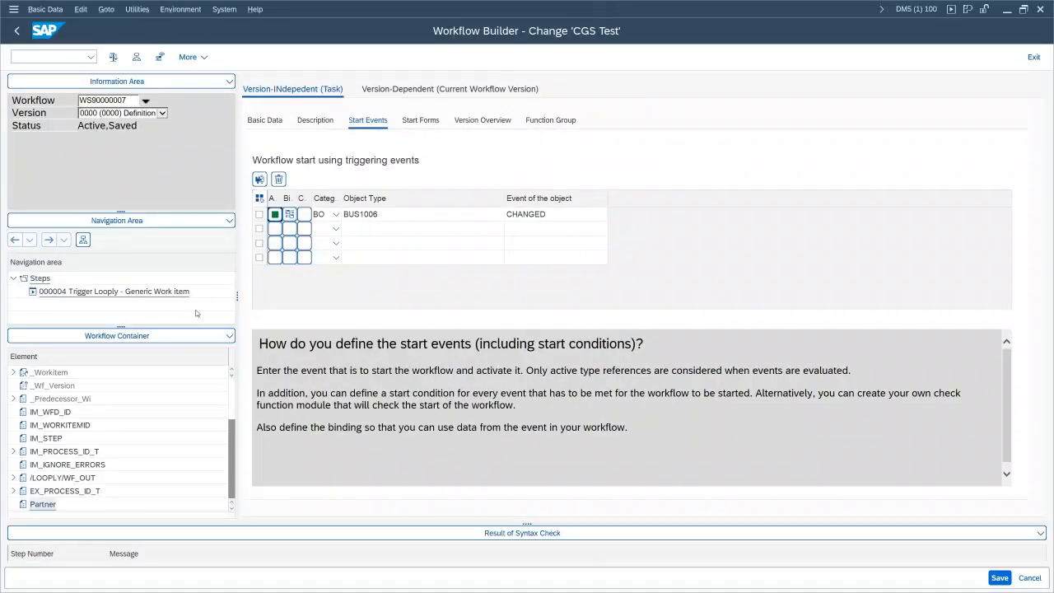
- Open the standard task of the Trigger Looply step, review its object type and method, and return to the workflow step
{"action": "left_click", "coordinate": [149, 292]}
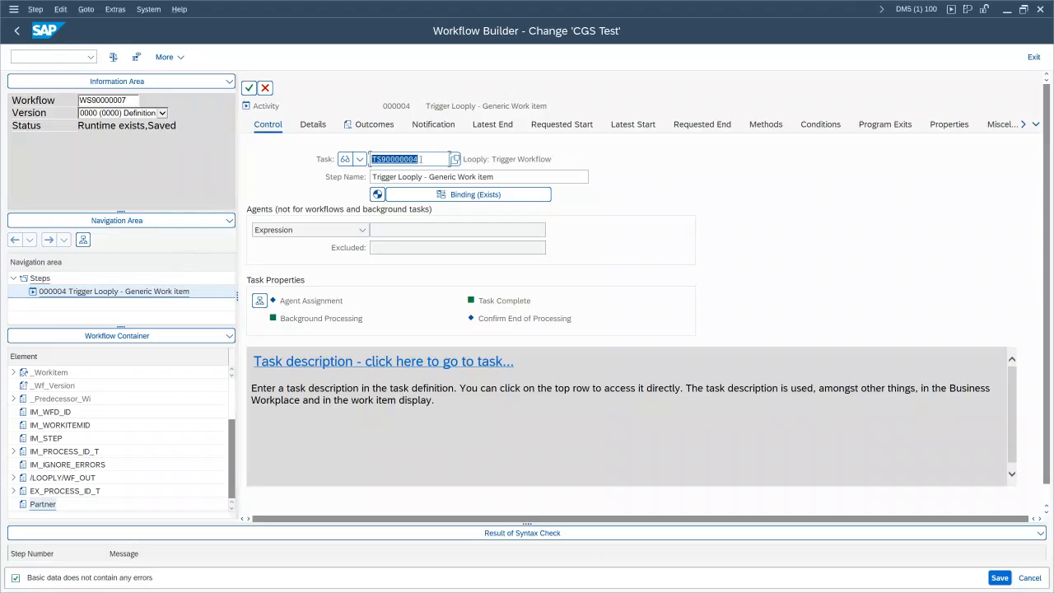
{"action": "left_click_drag", "start_coordinate": [441, 162], "coordinate": [369, 158]}
{"action": "left_click", "coordinate": [396, 161]}
{"action": "double_click", "coordinate": [396, 160]}
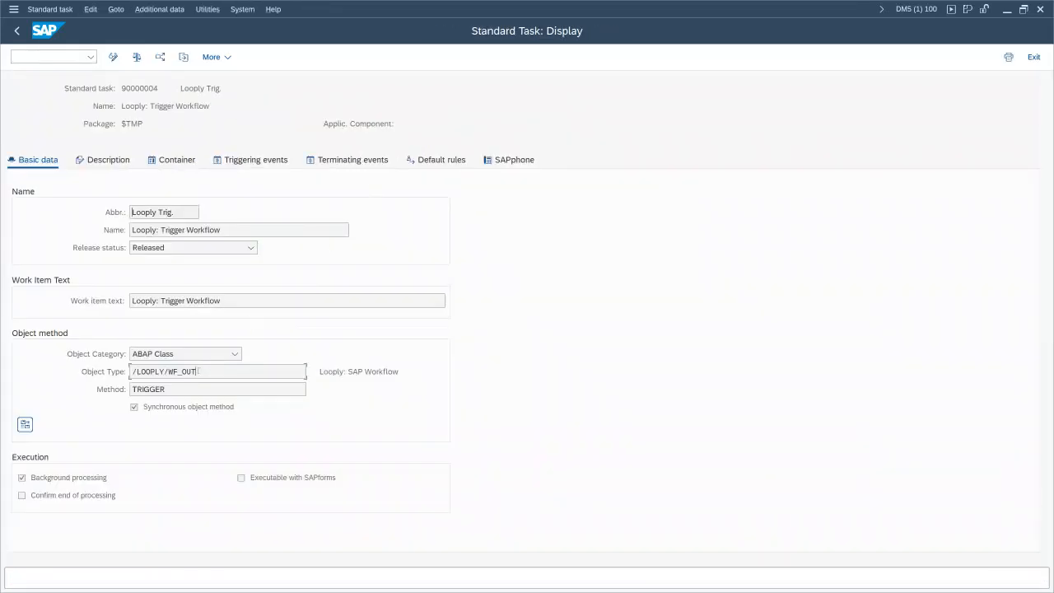
{"action": "left_click_drag", "start_coordinate": [203, 372], "coordinate": [125, 369]}
{"action": "left_click_drag", "start_coordinate": [185, 392], "coordinate": [128, 388]}
{"action": "left_click_drag", "start_coordinate": [210, 372], "coordinate": [129, 371]}
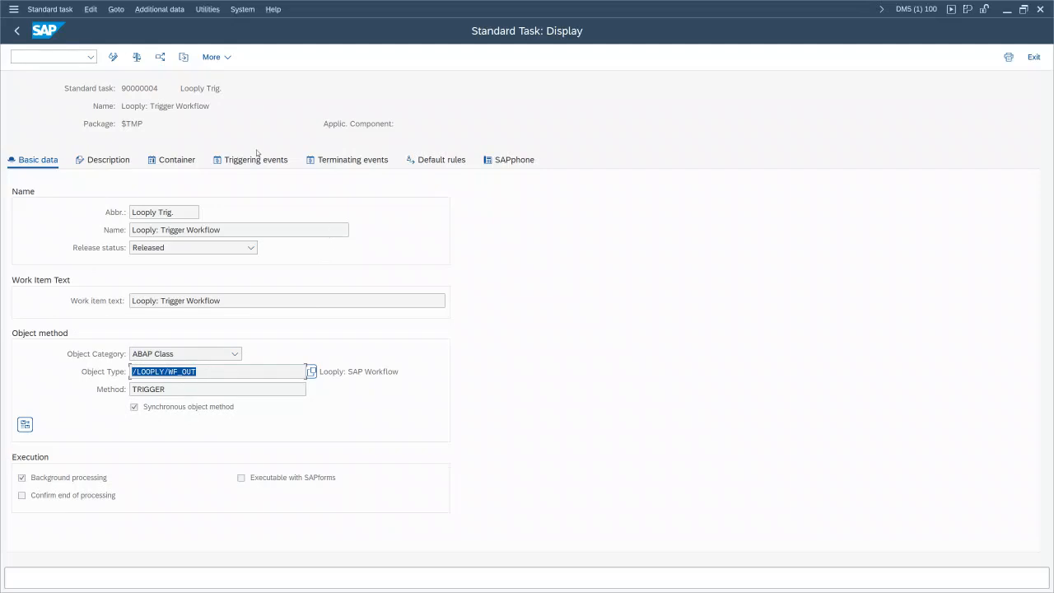
{"action": "left_click", "coordinate": [18, 32]}
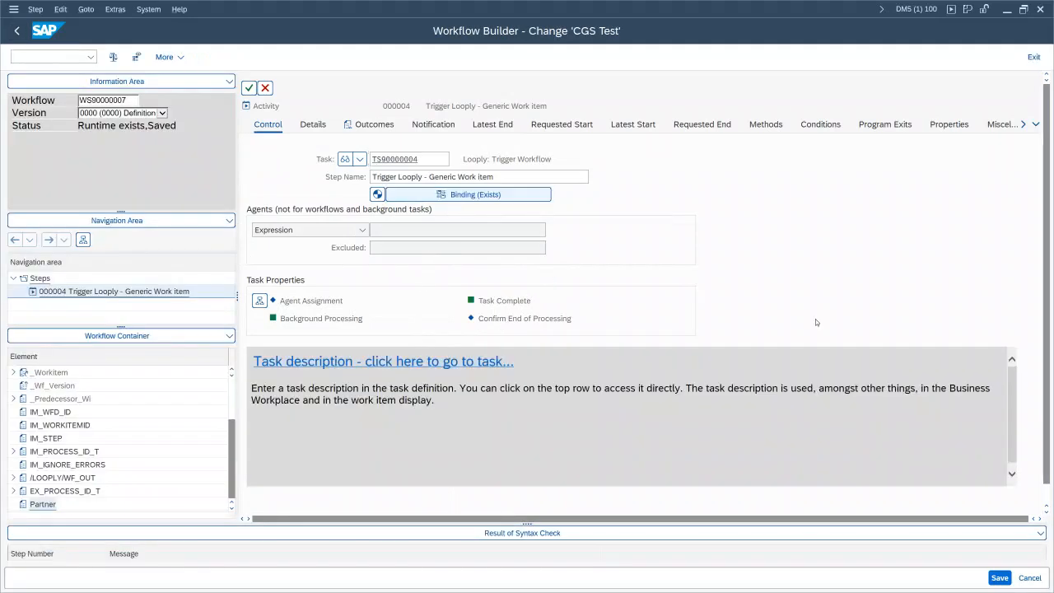
- Open the Trigger Looply step's binding and review the IM_STEP, IM_WF_VERSION, IM_WORKITEMID and IM_WFD_ID assignments
{"action": "left_click", "coordinate": [518, 194]}
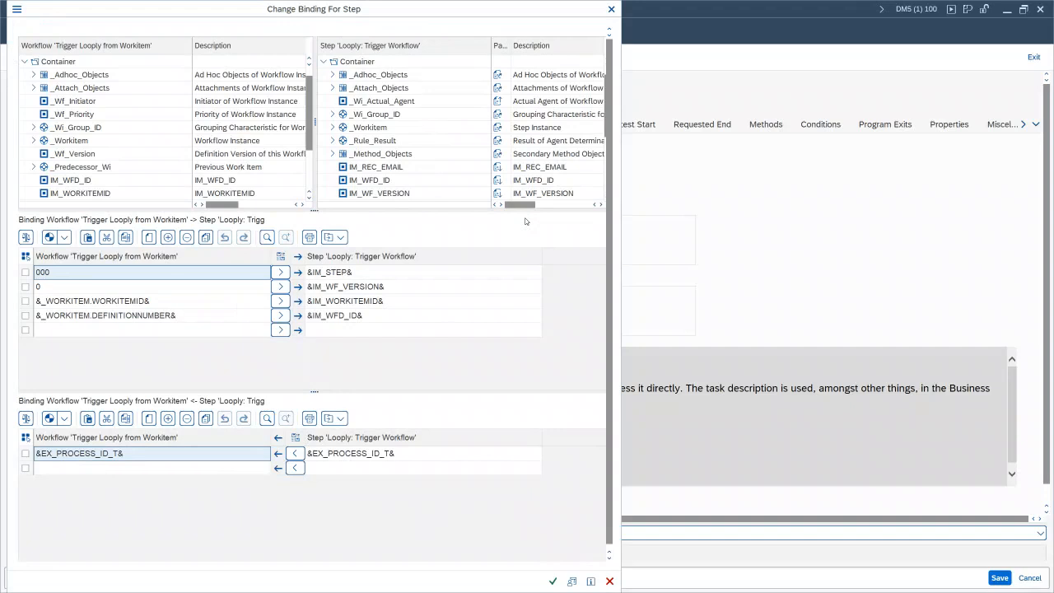
{"action": "left_click", "coordinate": [361, 275]}
{"action": "left_click", "coordinate": [398, 288]}
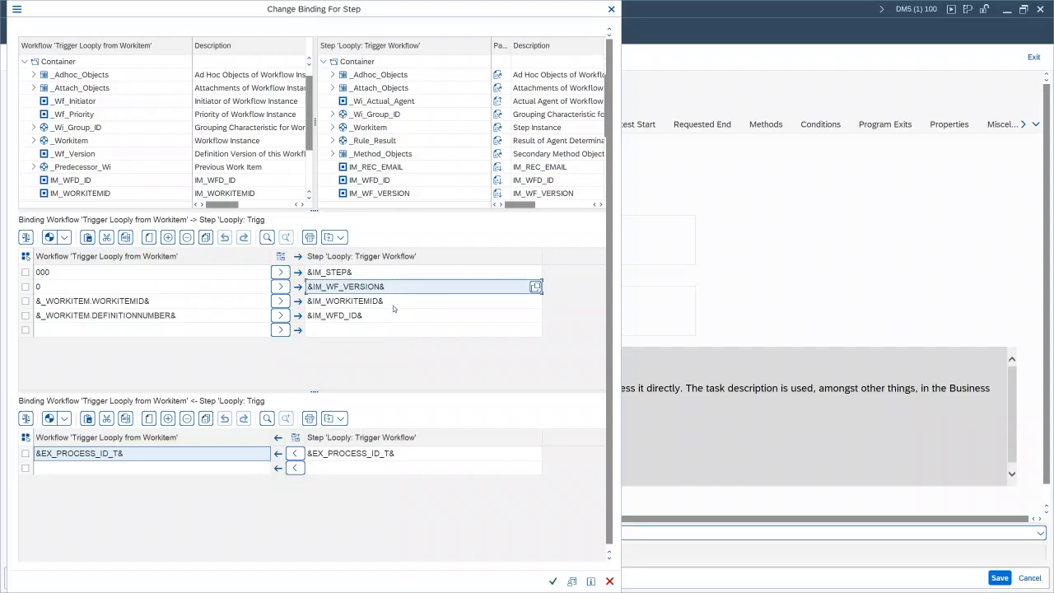
{"action": "left_click", "coordinate": [391, 303]}
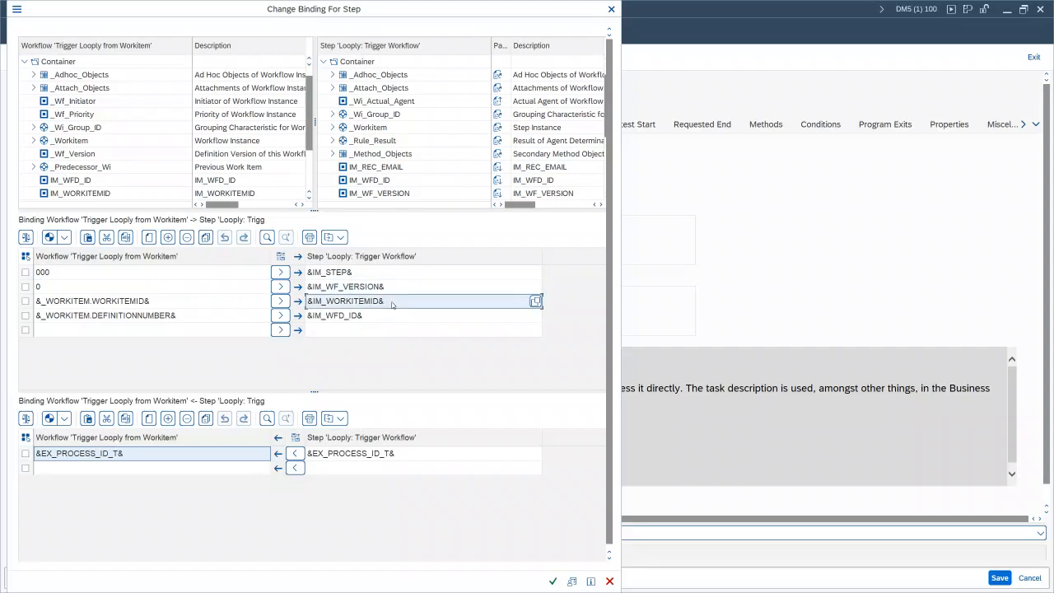
{"action": "left_click", "coordinate": [372, 318]}
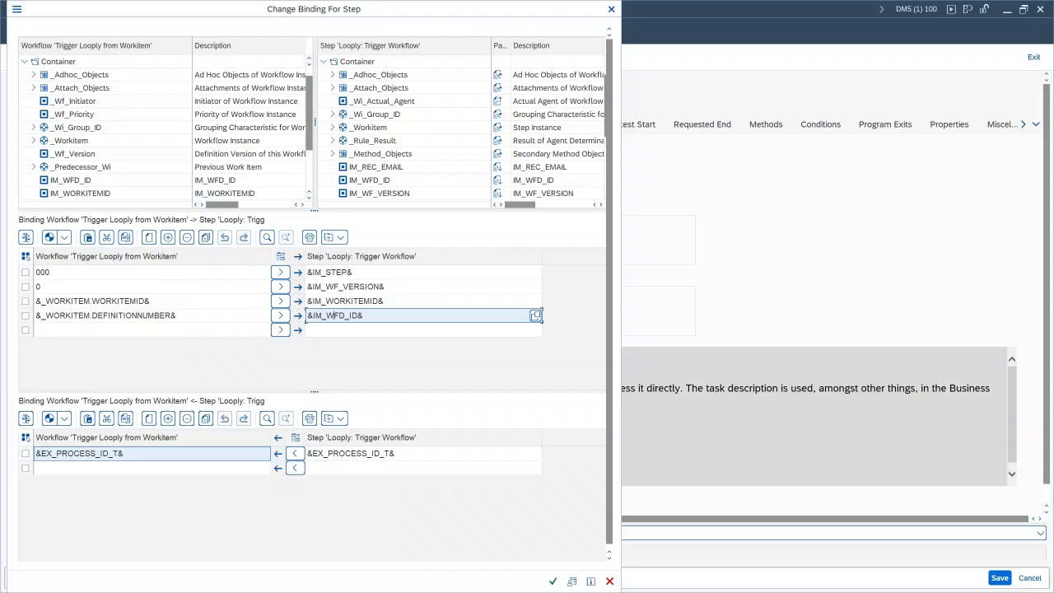
- Open Looply's Process Determination customizing in the other session and compare the WS90000007 scenario ID with the workflow number in the Workflow Builder
{"action": "key", "text": "alt+Tab"}
{"action": "scroll", "coordinate": [315, 191], "scroll_direction": "up", "scroll_amount": 2}
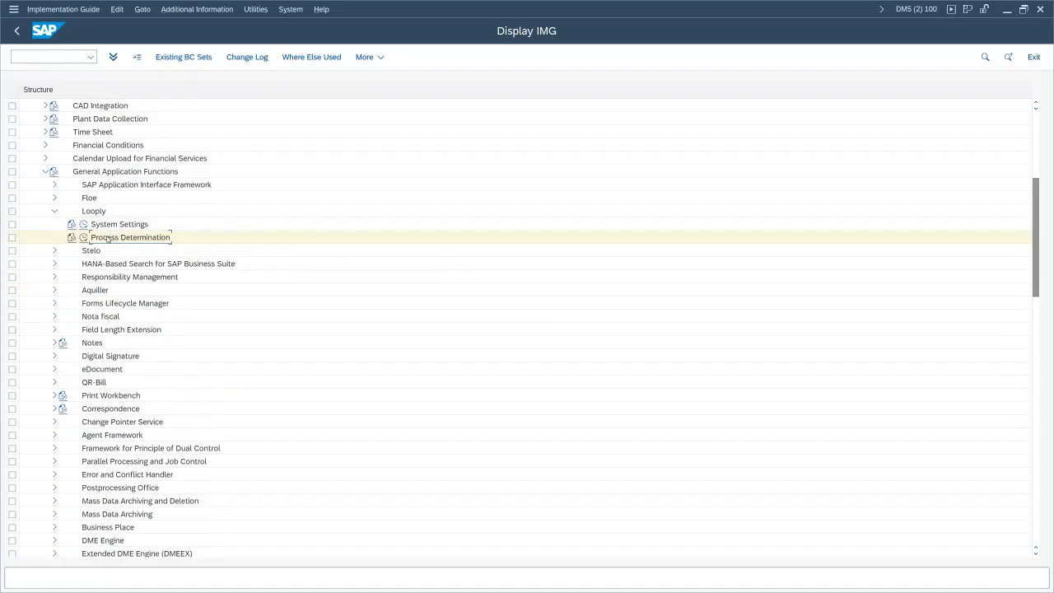
{"action": "left_click", "coordinate": [83, 237]}
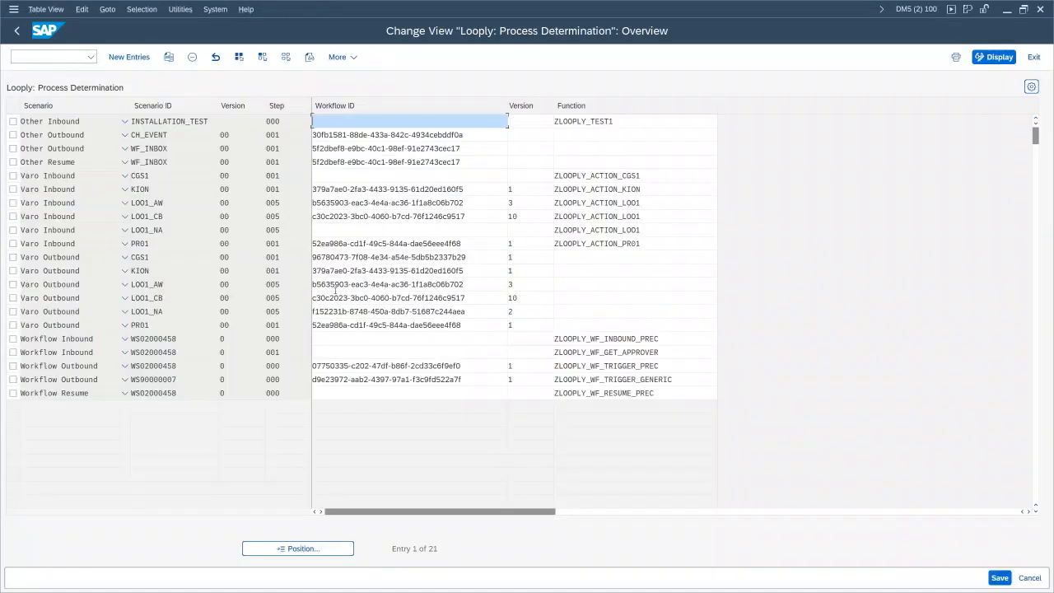
{"action": "left_click", "coordinate": [187, 379]}
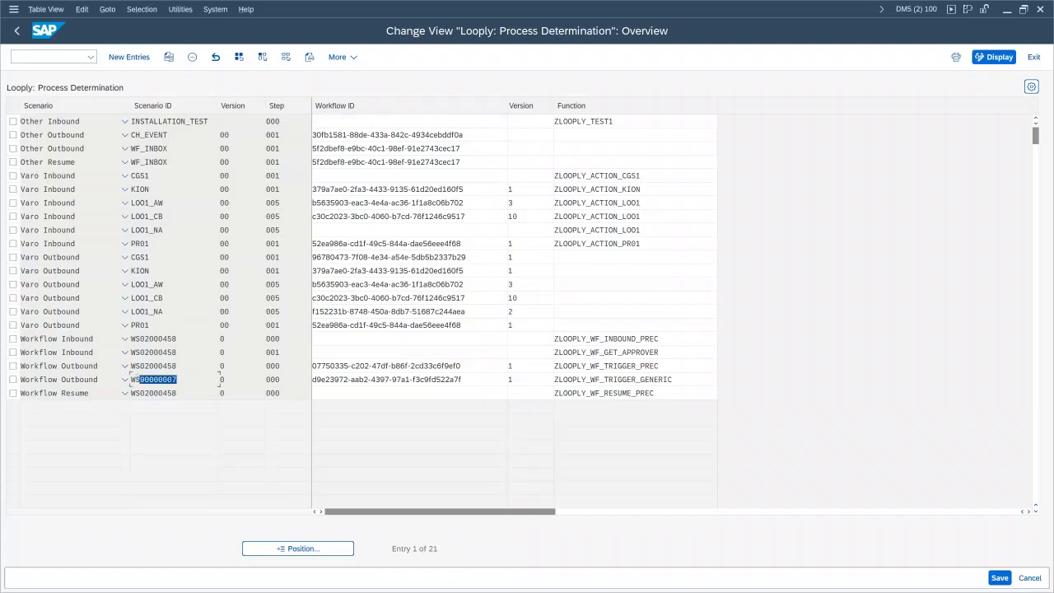
{"action": "left_click_drag", "start_coordinate": [270, 26], "coordinate": [600, 127]}
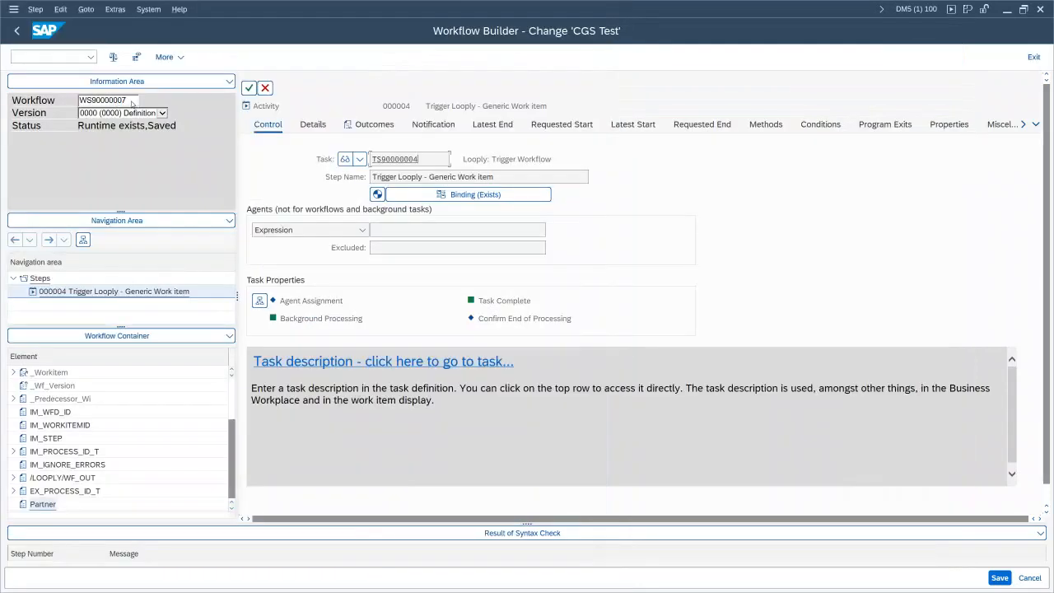
{"action": "double_click", "coordinate": [80, 99]}
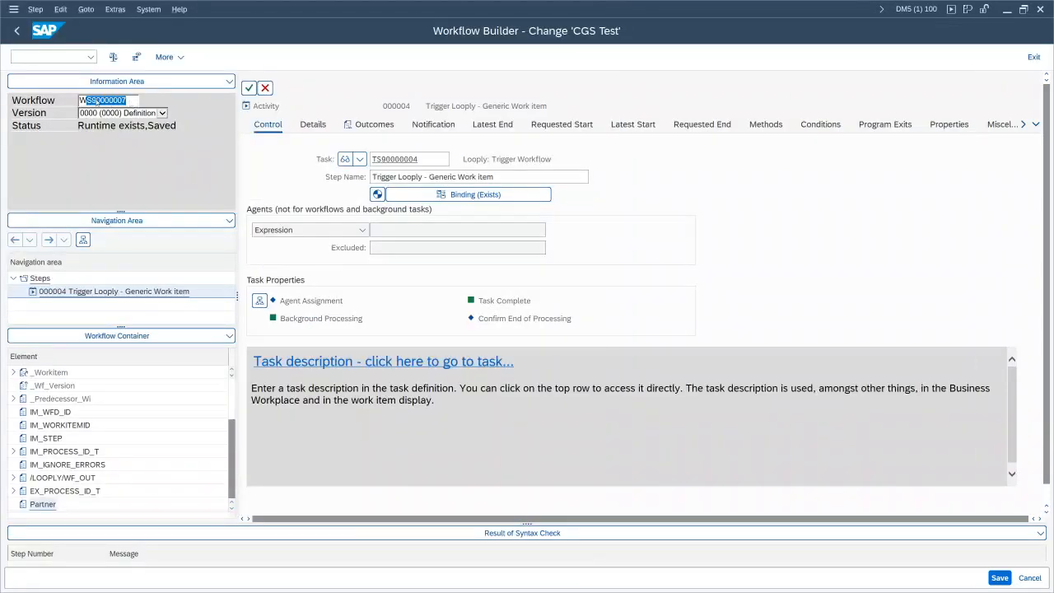
- Reopen the Trigger Looply step's binding and place the Process Determination window beside the binding assignments
{"action": "left_click", "coordinate": [439, 195]}
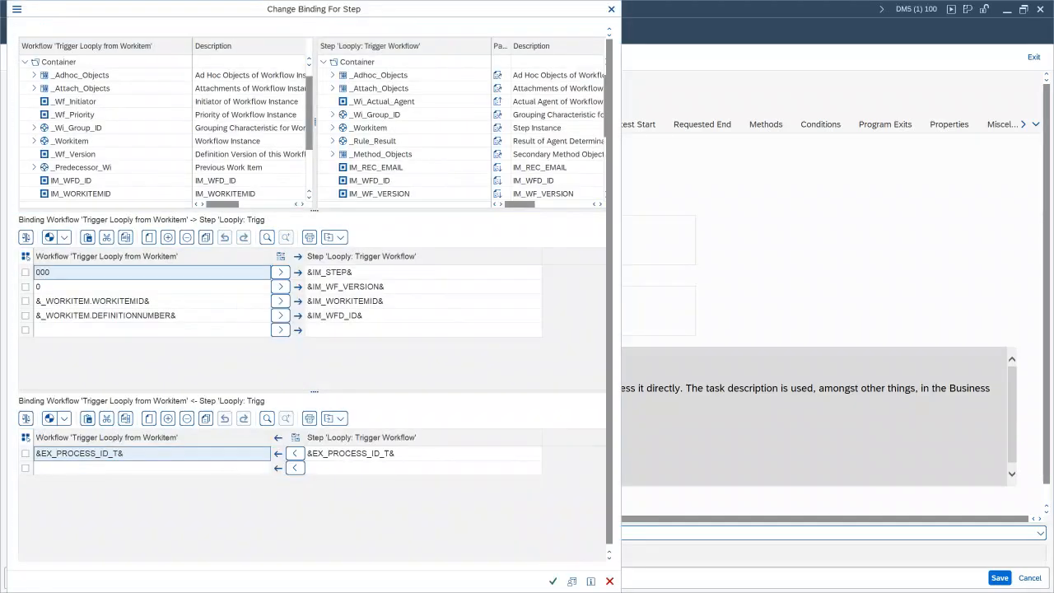
{"action": "key", "text": "alt+Tab"}
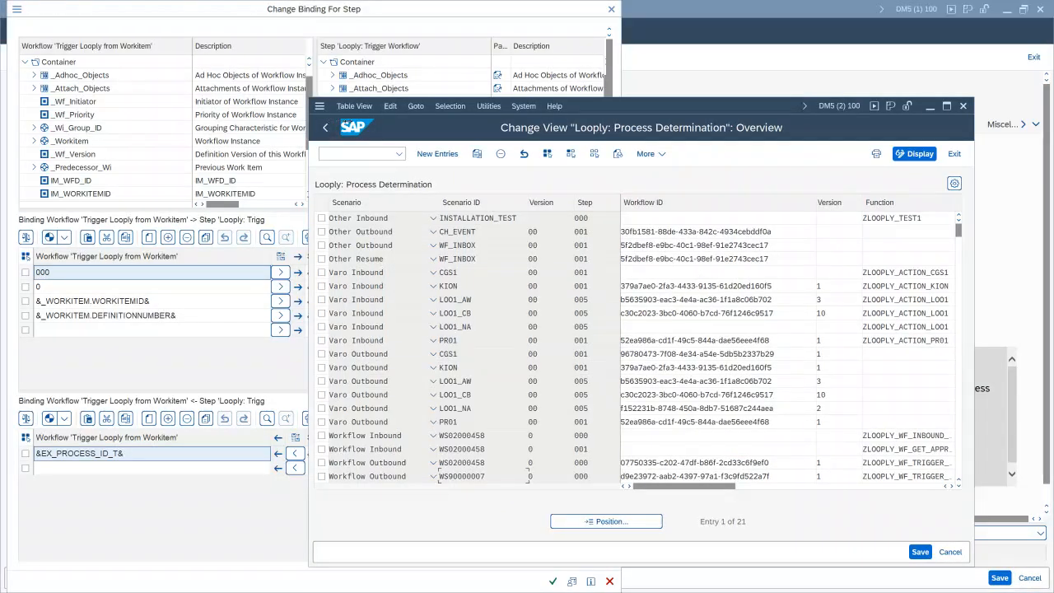
{"action": "left_click_drag", "start_coordinate": [595, 104], "coordinate": [764, 40]}
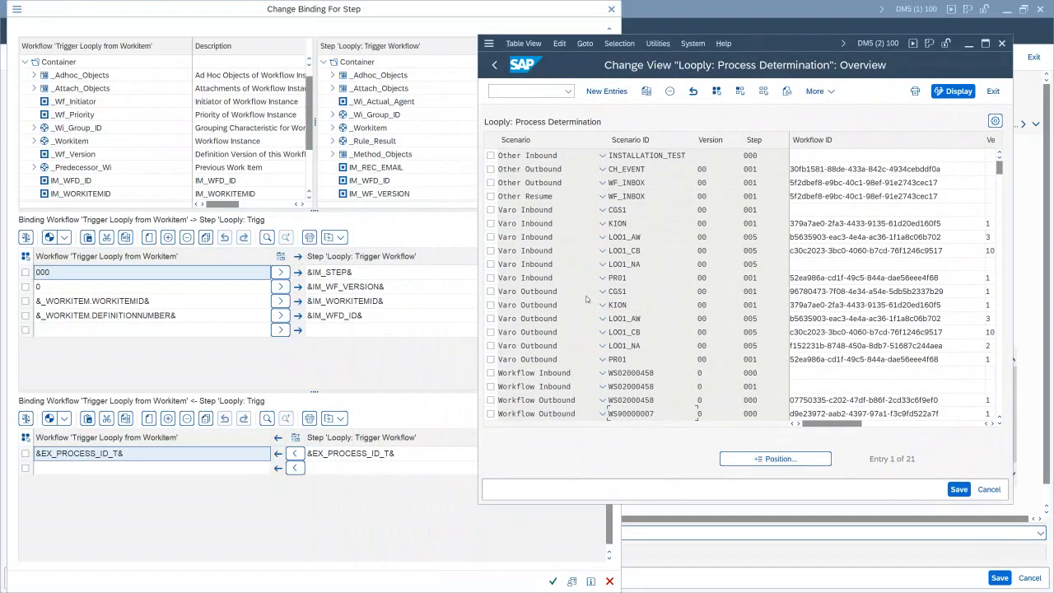
- Review the scenario ID, workflow ID and function of the Workflow Outbound entry for WS90000007
{"action": "left_click_drag", "start_coordinate": [653, 413], "coordinate": [608, 413]}
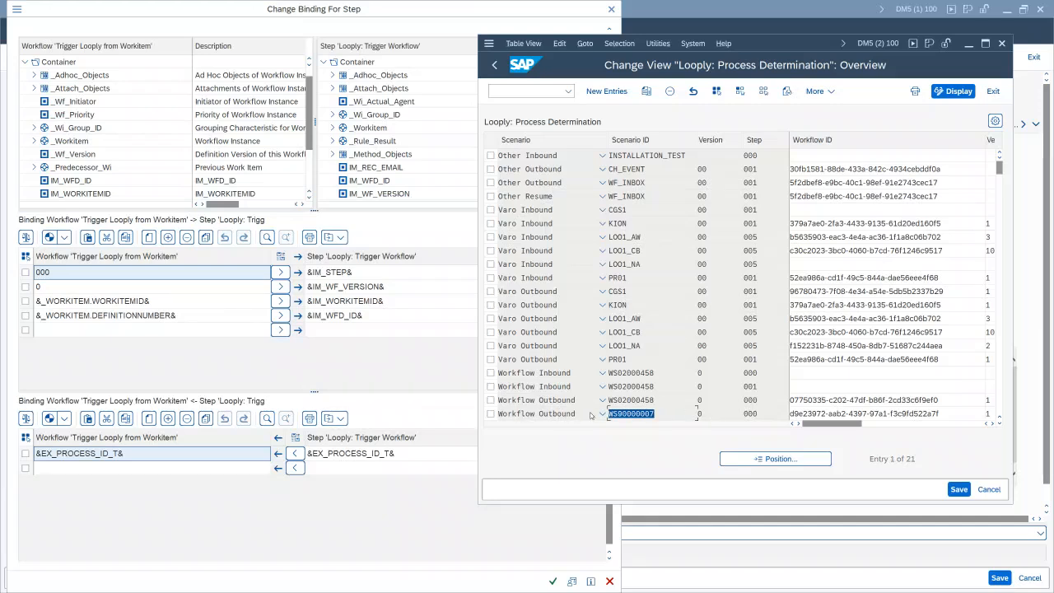
{"action": "left_click_drag", "start_coordinate": [936, 414], "coordinate": [867, 415]}
{"action": "left_click_drag", "start_coordinate": [842, 425], "coordinate": [780, 425]}
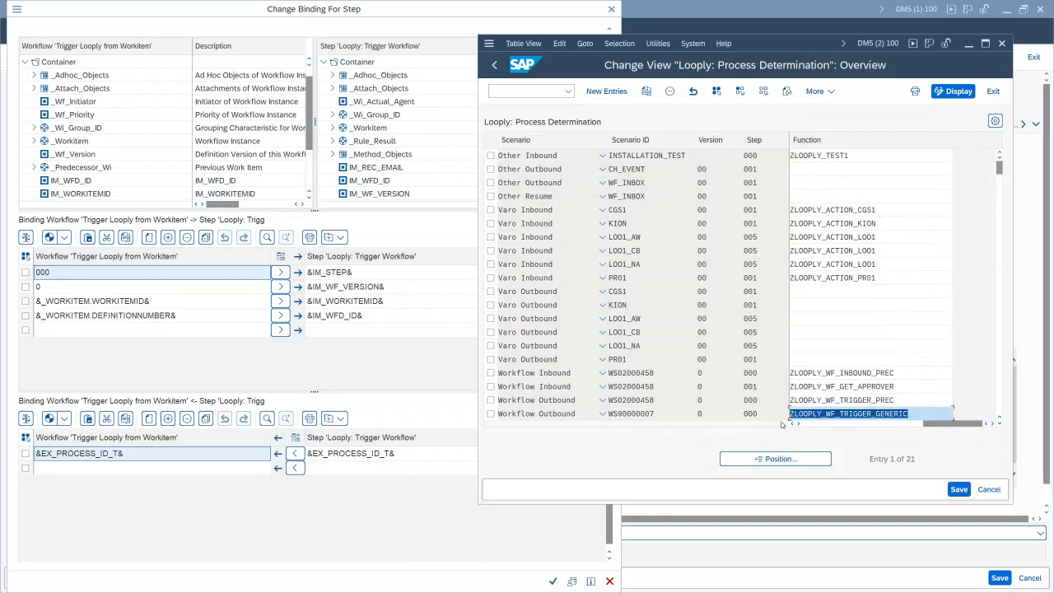
{"action": "left_click", "coordinate": [782, 423]}
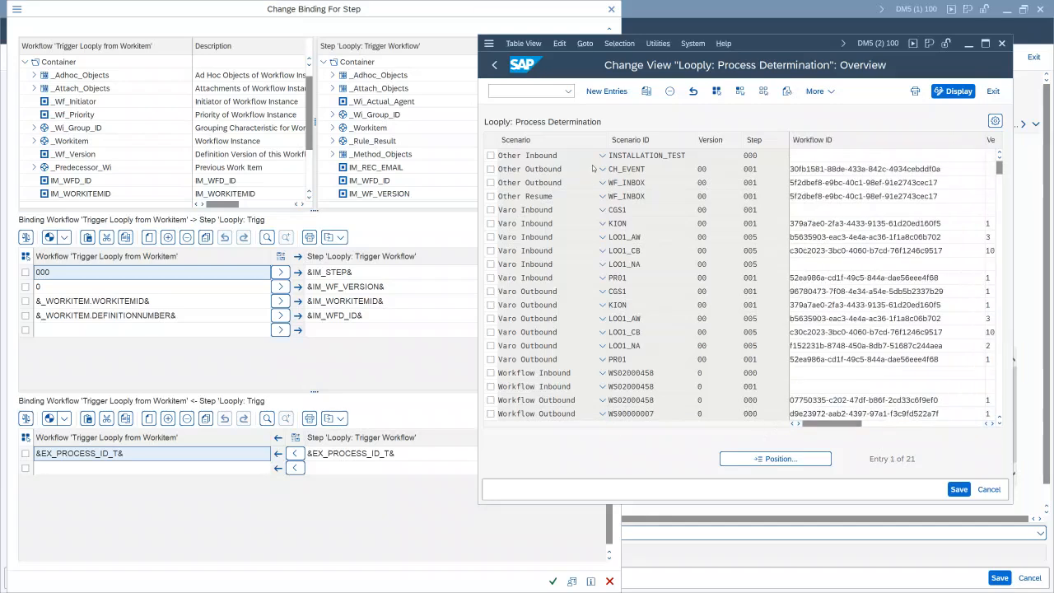
- Leave the customizing, display function module ZLOOPLY_WF_TRIGGER_GENERIC through transaction SE37, and read through its source code
{"action": "left_click", "coordinate": [494, 64]}
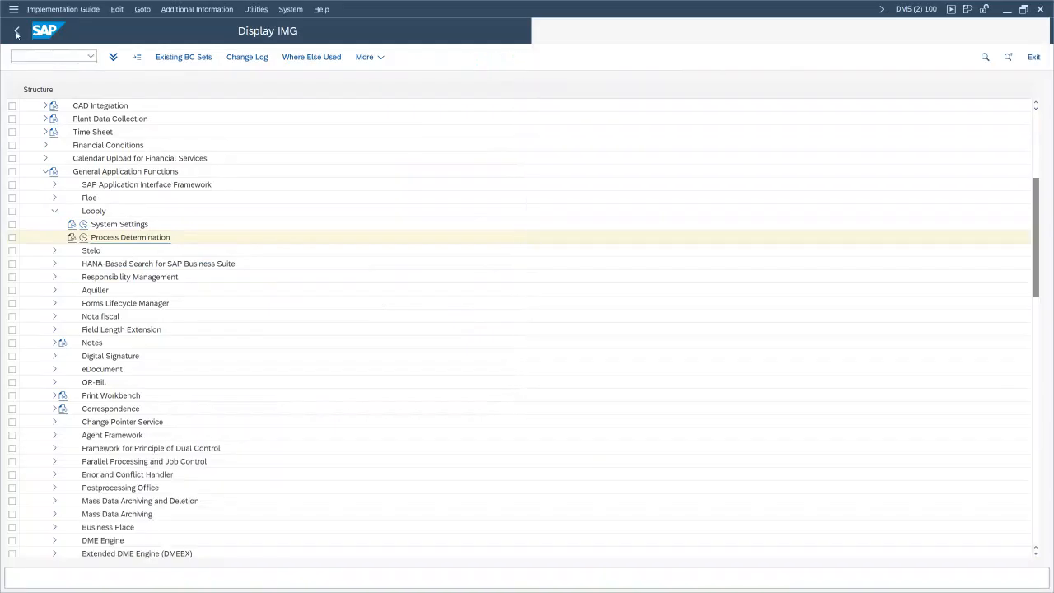
{"action": "key", "text": "F3"}
{"action": "key", "text": "F3"}
{"action": "type", "text": "se37"}
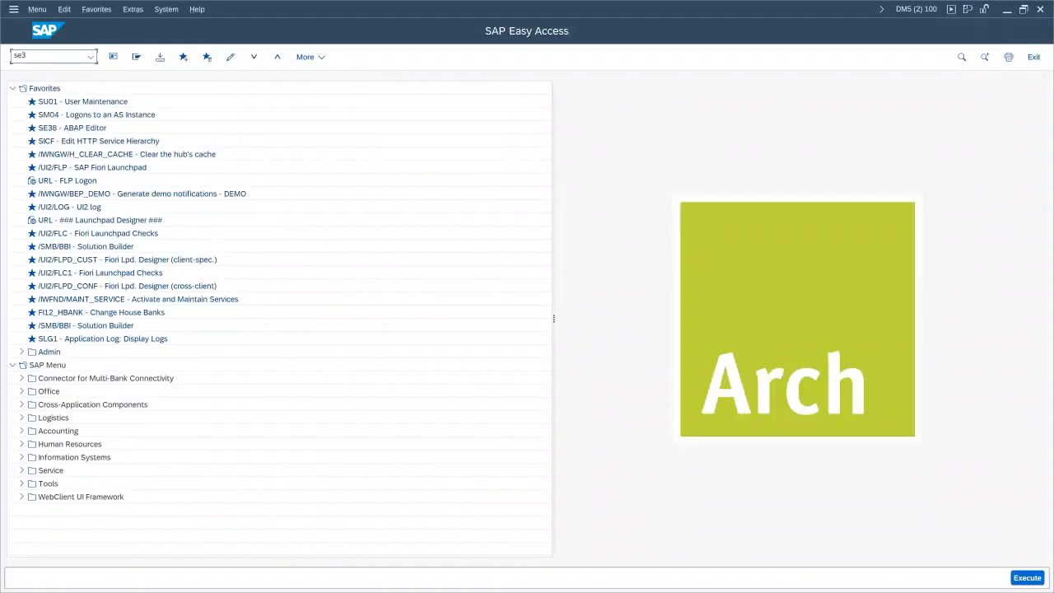
{"action": "key", "text": "Return"}
{"action": "left_click", "coordinate": [58, 163]}
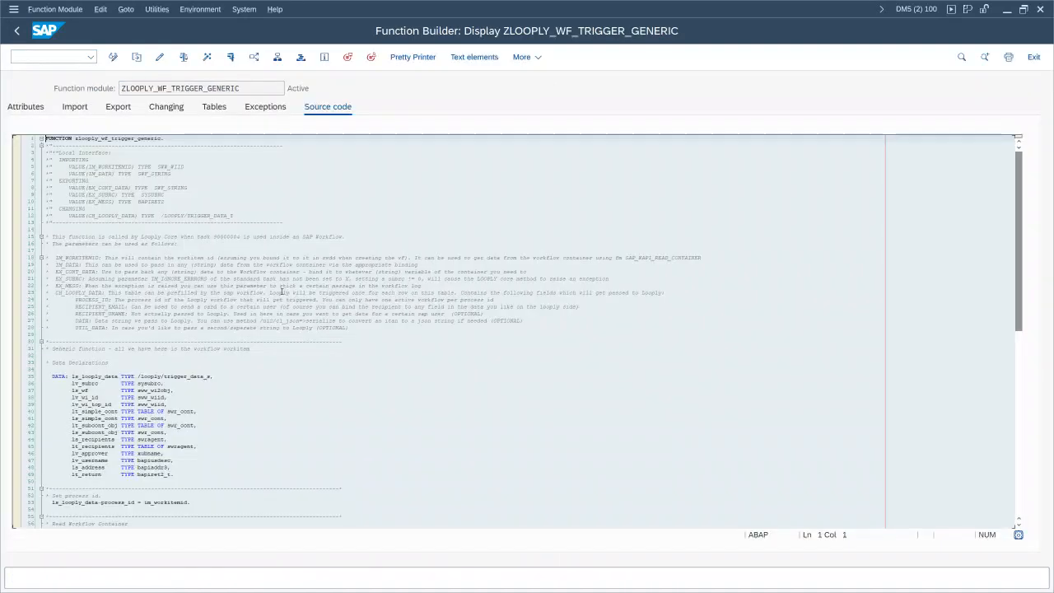
{"action": "scroll", "coordinate": [327, 422], "scroll_direction": "down", "scroll_amount": 15}
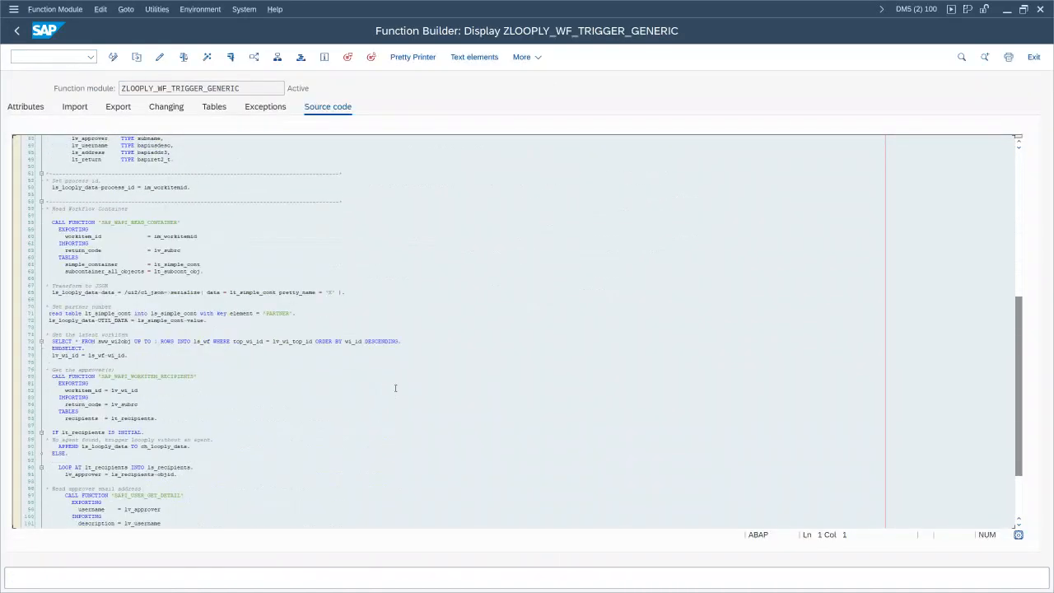
- Examine the source code's container read, partner number assignment to UTIL_DATA, work item recipients call and handling of a missing agent
{"action": "left_click_drag", "start_coordinate": [207, 223], "coordinate": [99, 222]}
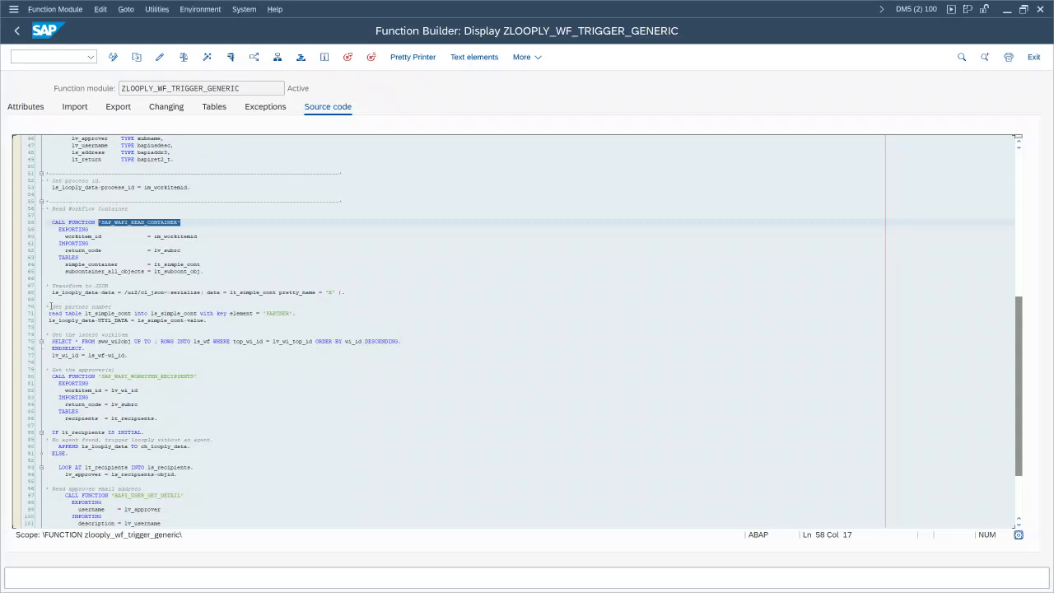
{"action": "left_click_drag", "start_coordinate": [51, 306], "coordinate": [112, 306]}
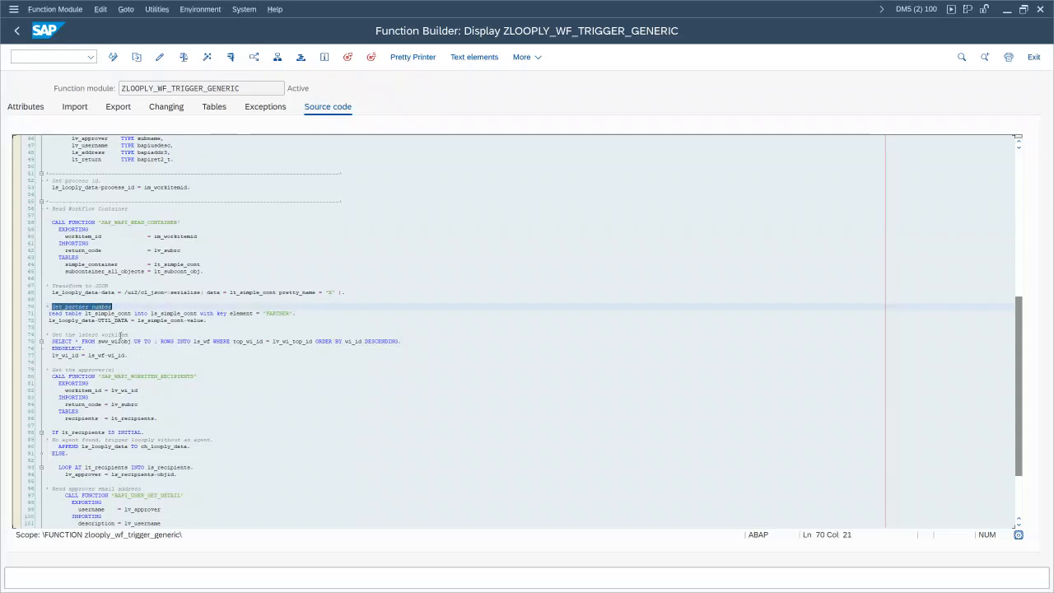
{"action": "left_click_drag", "start_coordinate": [47, 320], "coordinate": [131, 321]}
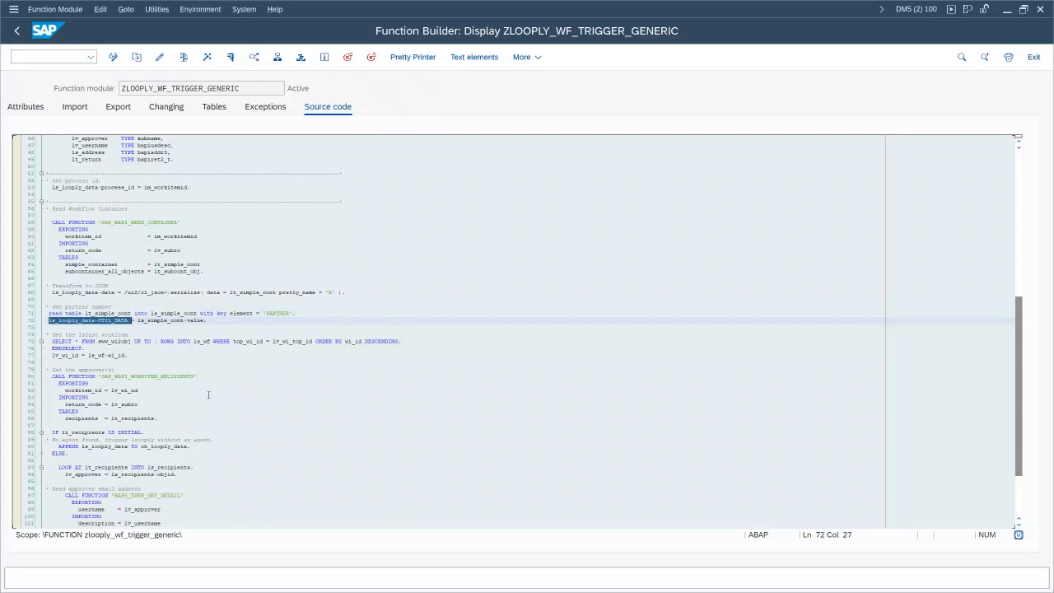
{"action": "scroll", "coordinate": [280, 391], "scroll_direction": "down", "scroll_amount": 4}
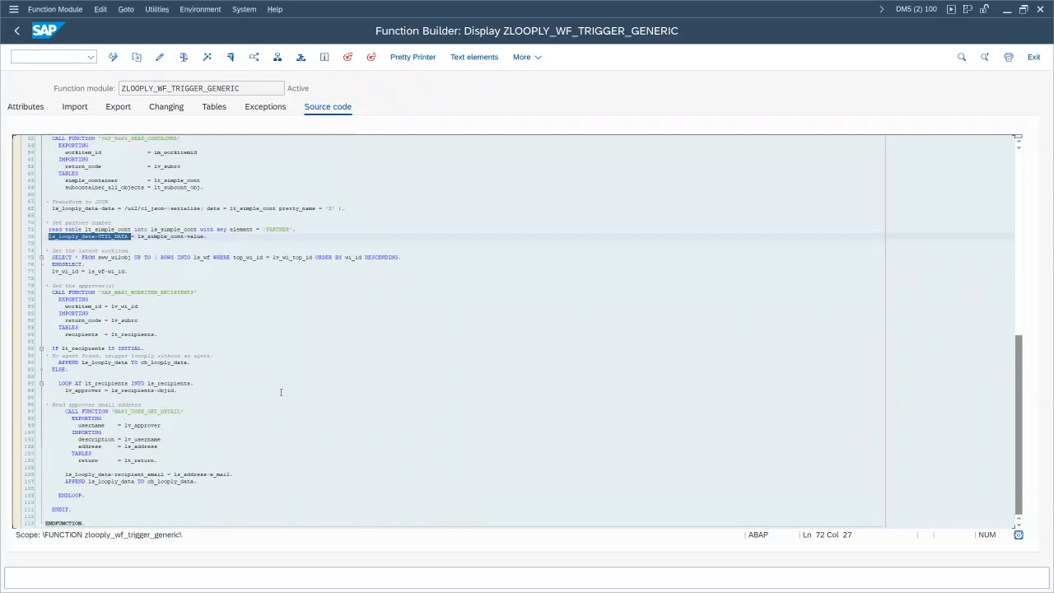
{"action": "left_click", "coordinate": [212, 292]}
{"action": "left_click_drag", "start_coordinate": [212, 293], "coordinate": [101, 292]}
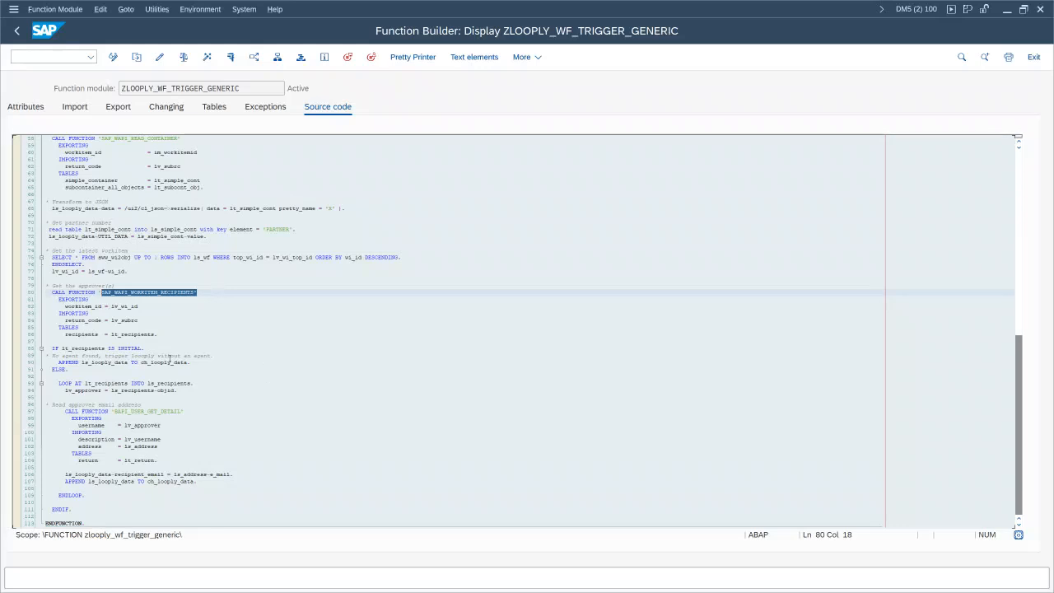
{"action": "left_click_drag", "start_coordinate": [47, 354], "coordinate": [216, 356]}
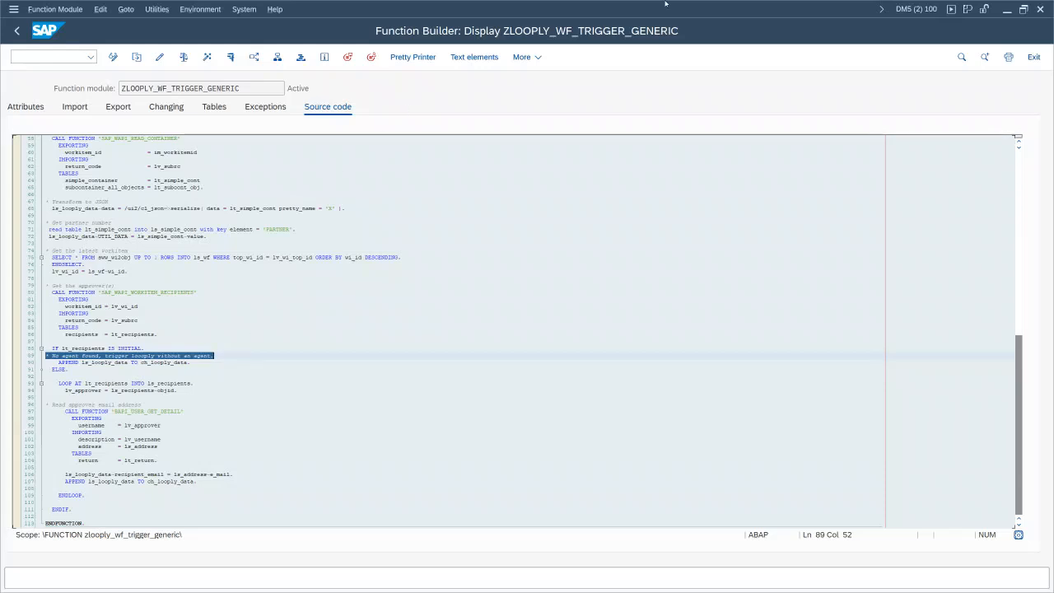
- Minimise the SAP session windows and widen the browser window showing Looply's Generic Workflow test
{"action": "left_click", "coordinate": [1008, 14]}
{"action": "left_click", "coordinate": [610, 8]}
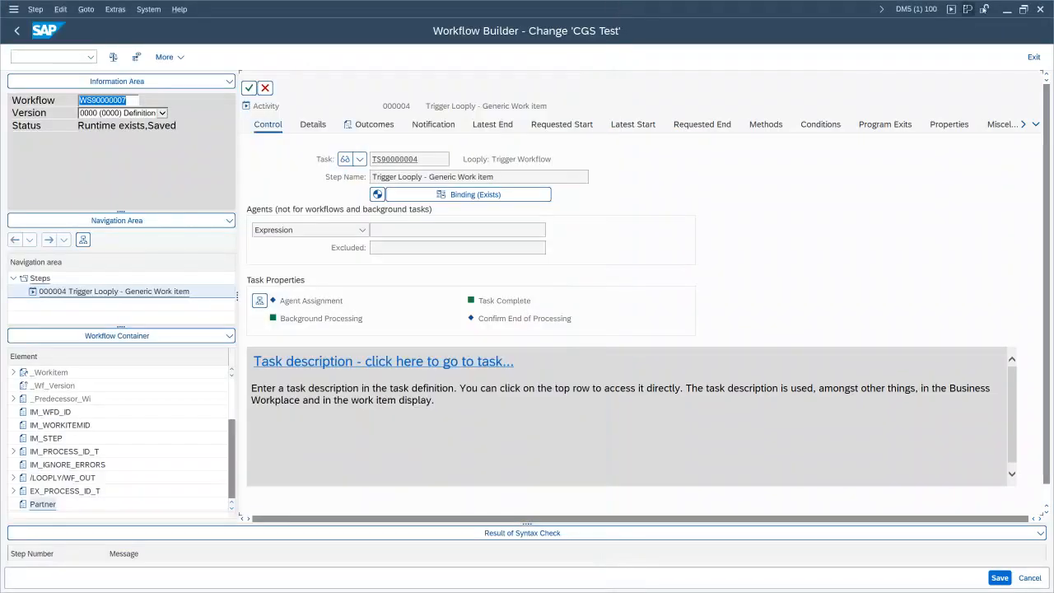
{"action": "left_click", "coordinate": [1007, 14]}
{"action": "left_click", "coordinate": [214, 13]}
{"action": "left_click_drag", "start_coordinate": [565, 193], "coordinate": [1034, 185]}
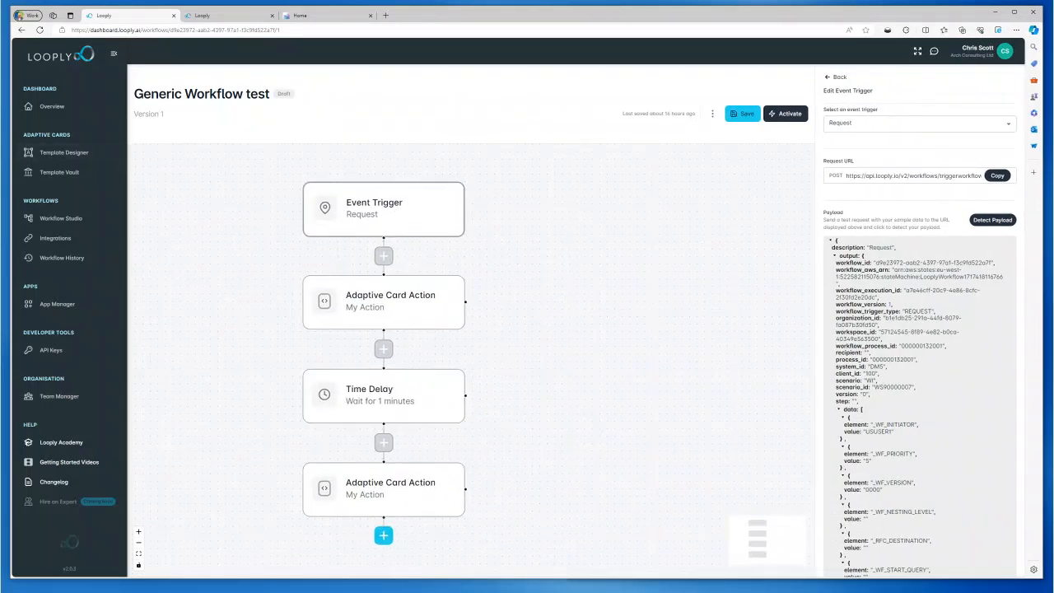
- Compare the workflow ID in the event trigger's request URL with the page address, and review both Adaptive Card actions' settings
{"action": "left_click_drag", "start_coordinate": [847, 176], "coordinate": [1029, 176]}
{"action": "left_click", "coordinate": [906, 175]}
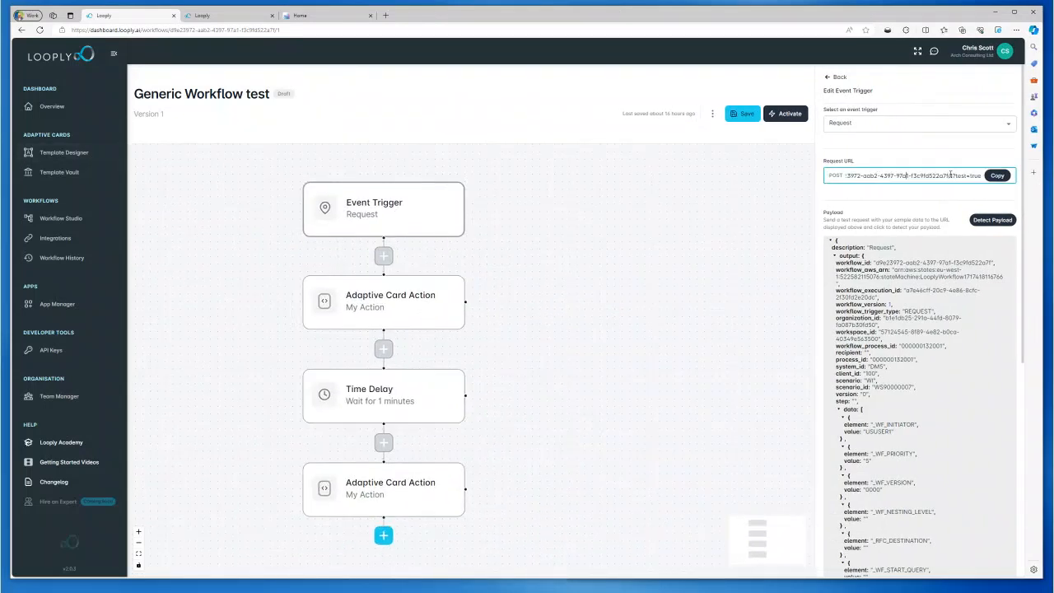
{"action": "mouse_move", "coordinate": [951, 175]}
{"action": "left_mouse_down"}
{"action": "mouse_move", "coordinate": [848, 176]}
{"action": "mouse_move", "coordinate": [946, 175]}
{"action": "mouse_move", "coordinate": [936, 177]}
{"action": "left_mouse_up"}
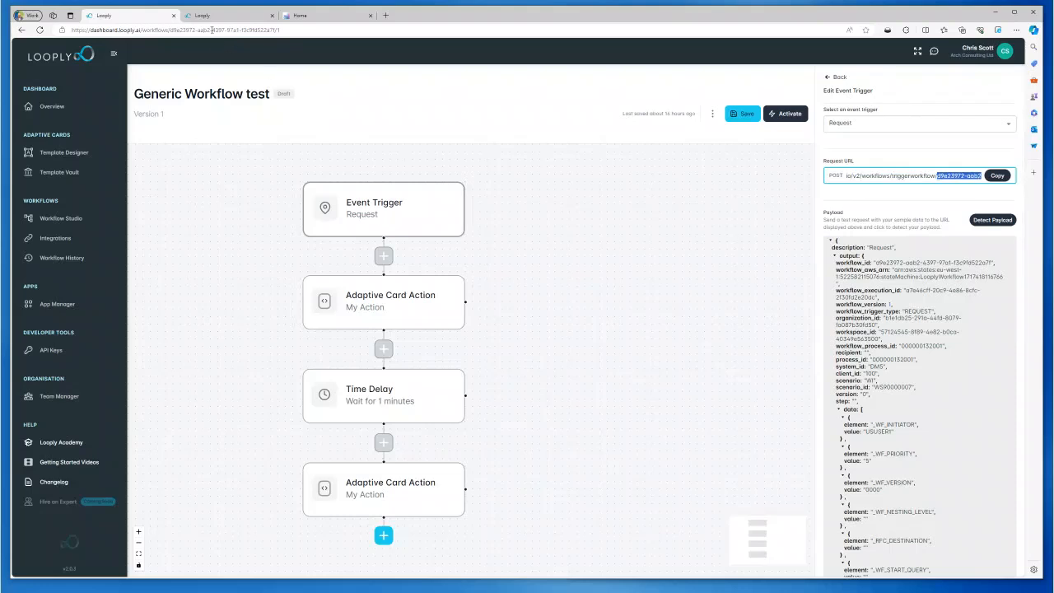
{"action": "left_click", "coordinate": [173, 30]}
{"action": "left_click_drag", "start_coordinate": [171, 32], "coordinate": [276, 30]}
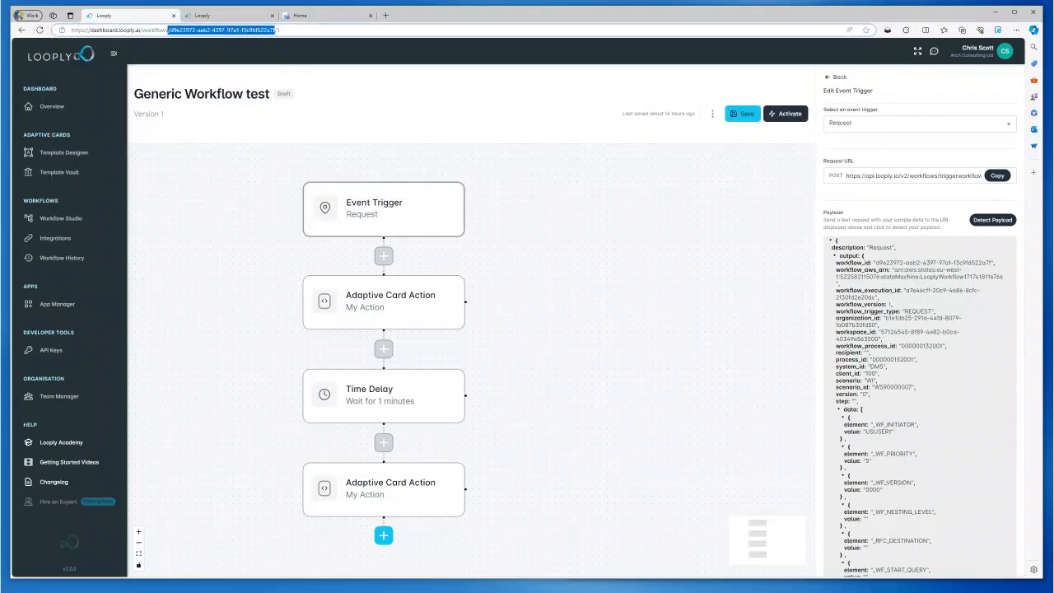
{"action": "left_click", "coordinate": [405, 305]}
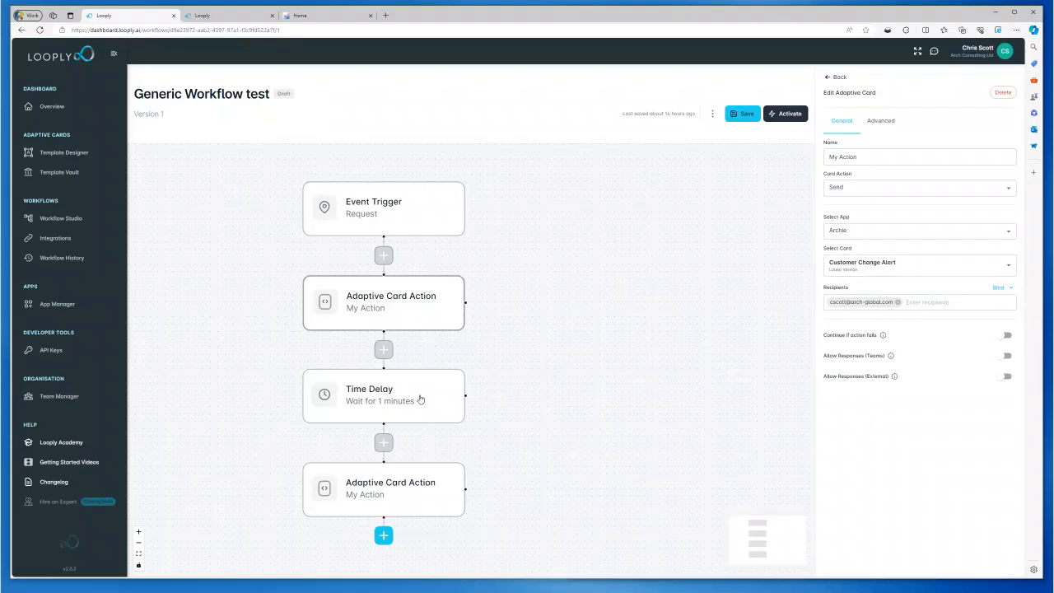
{"action": "left_click", "coordinate": [423, 493]}
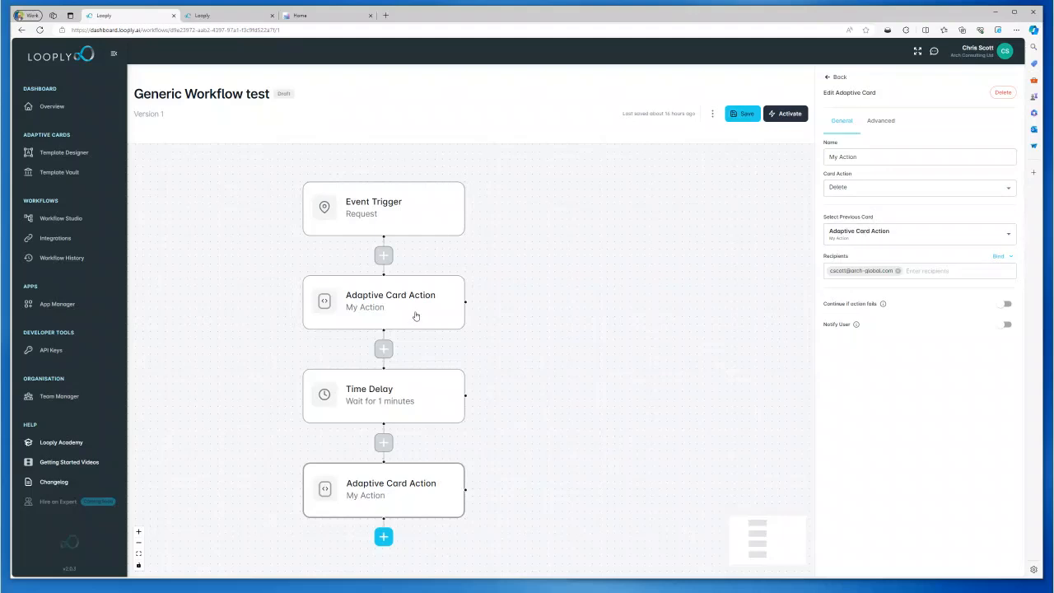
- Open the Customer Change Alert card in the Adaptive Card Designer and inspect how its second text block binds util_data
{"action": "left_click", "coordinate": [213, 16]}
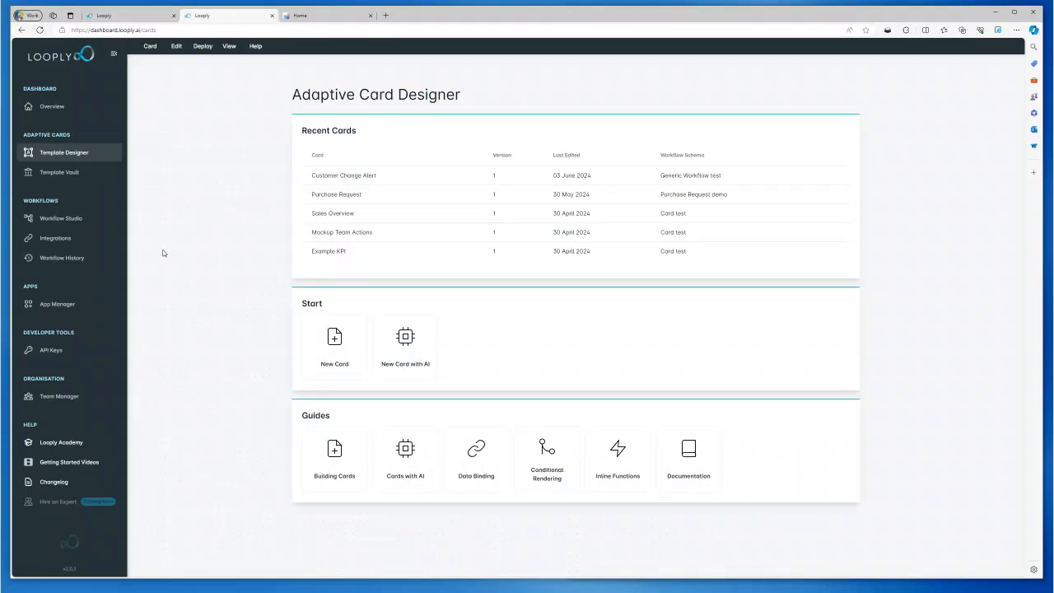
{"action": "left_click", "coordinate": [396, 181]}
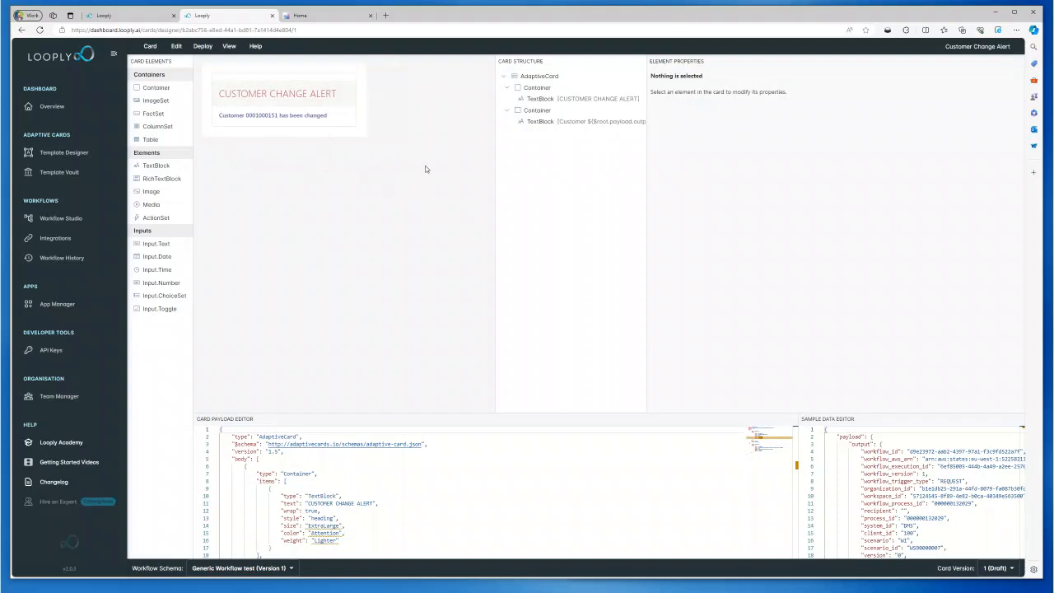
{"action": "left_click", "coordinate": [284, 123]}
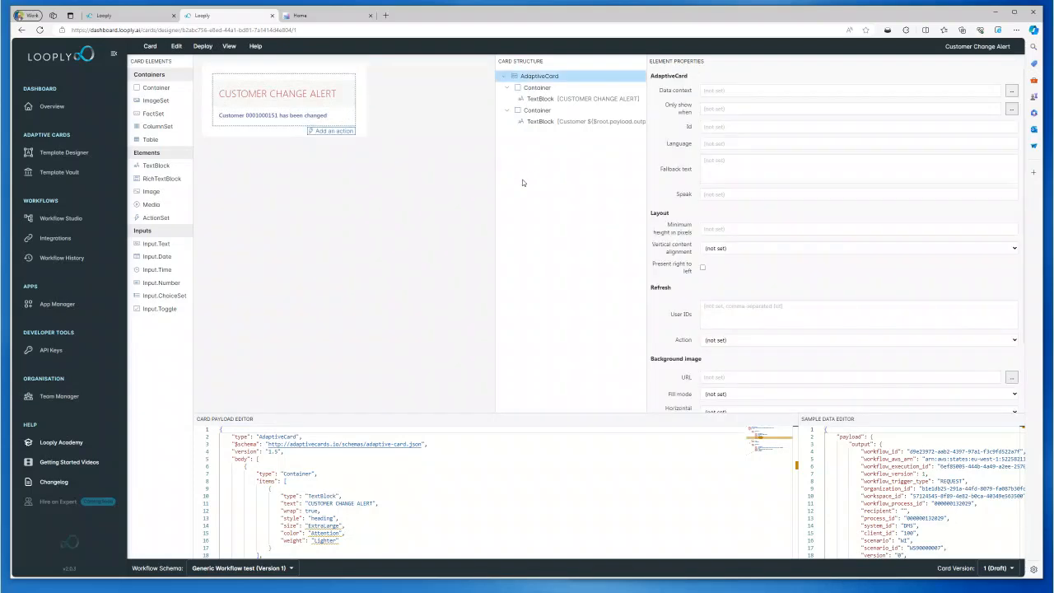
{"action": "left_click", "coordinate": [550, 122]}
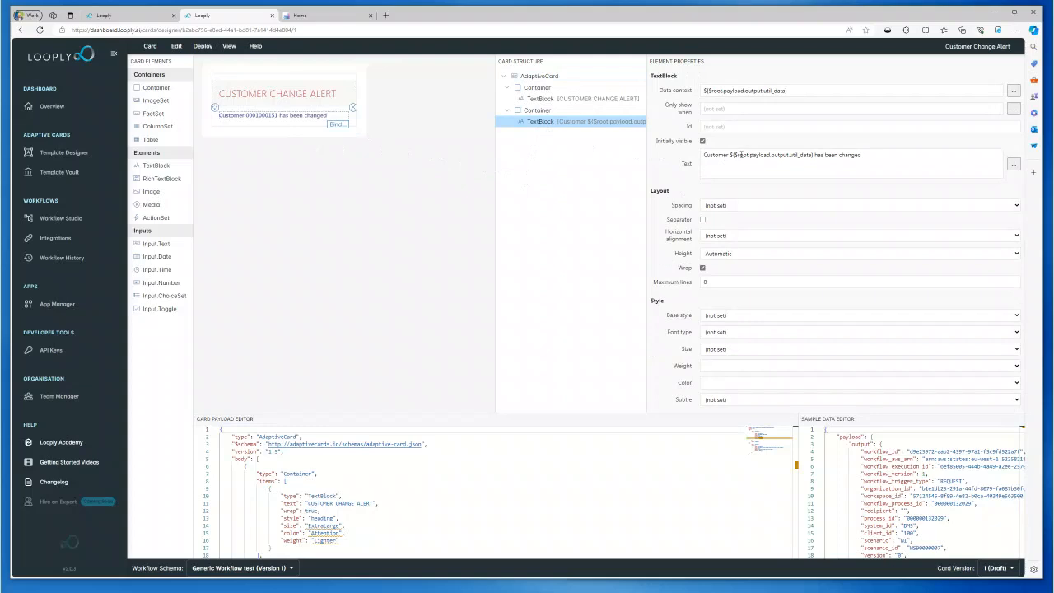
{"action": "left_click_drag", "start_coordinate": [729, 155], "coordinate": [814, 155]}
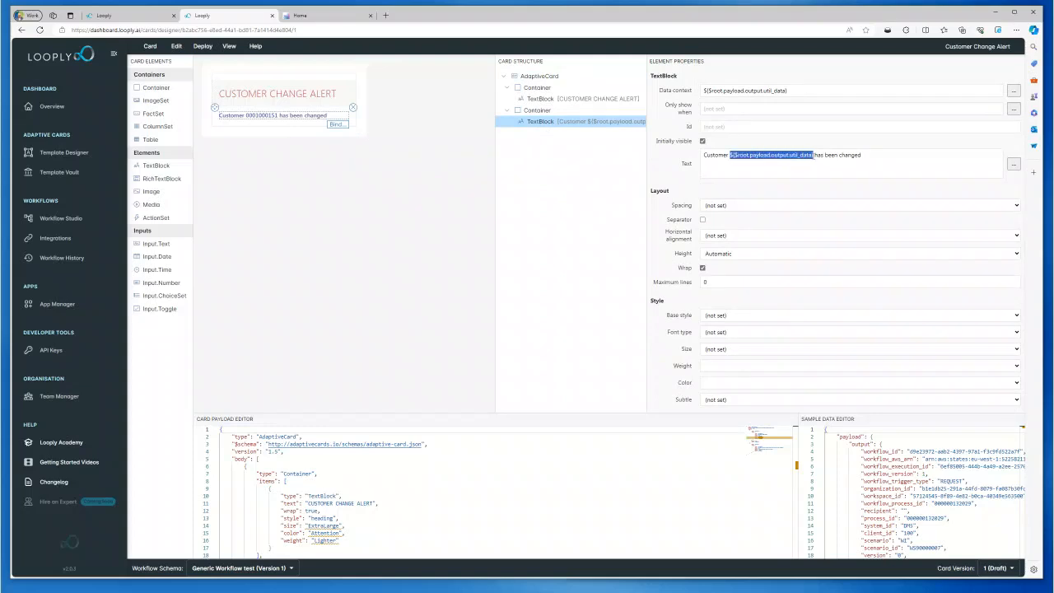
{"action": "left_click", "coordinate": [789, 155]}
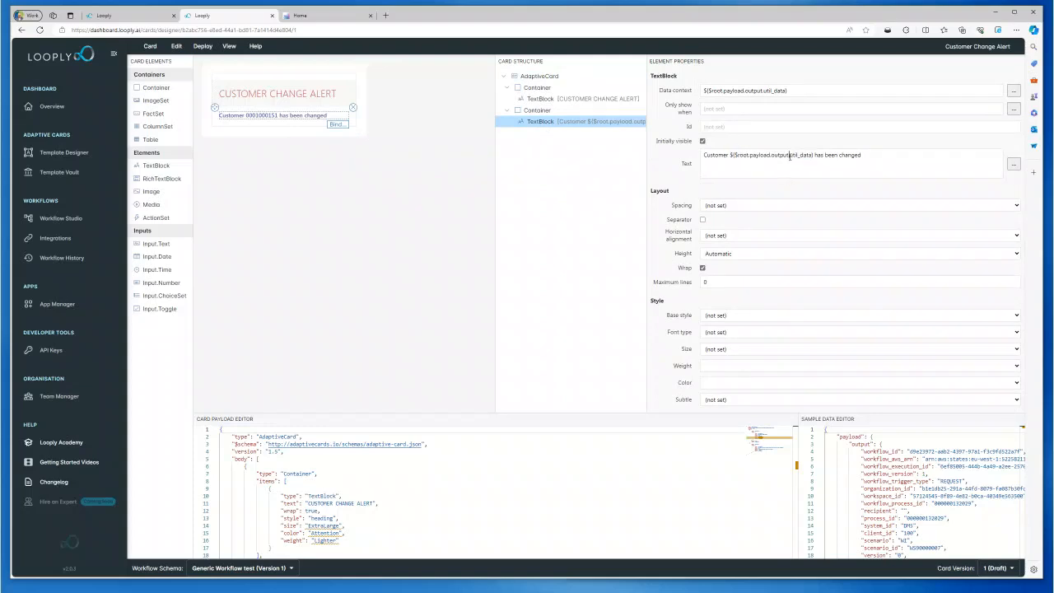
{"action": "left_click_drag", "start_coordinate": [789, 155], "coordinate": [812, 155]}
- Switch to SAP Fiori, narrow the browser beside the Teams chat, and open Faecbook, Inc. in Manage Customer Master Data
{"action": "left_click", "coordinate": [309, 14]}
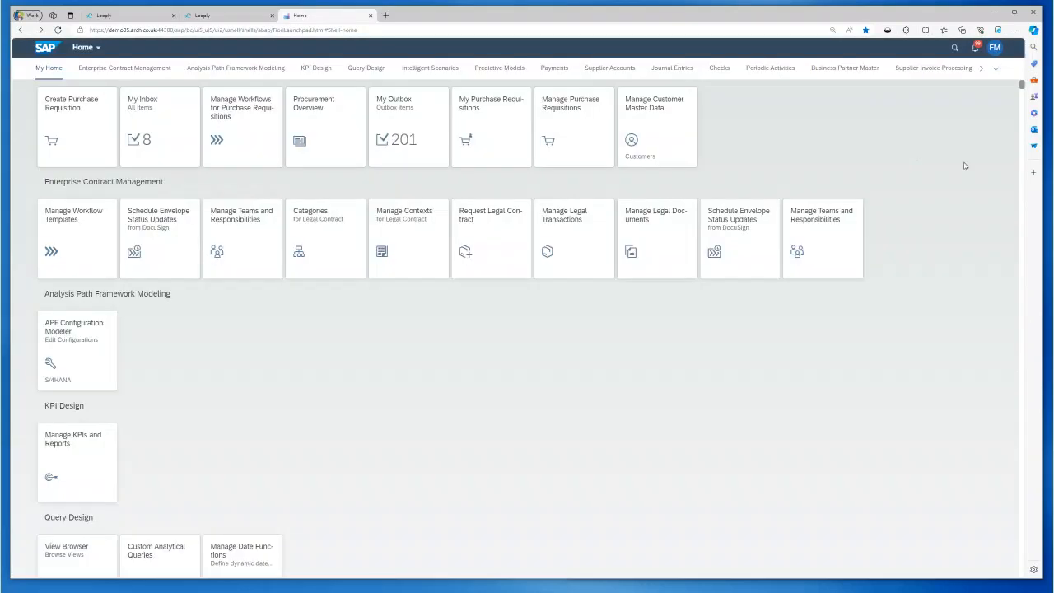
{"action": "left_click_drag", "start_coordinate": [1044, 192], "coordinate": [560, 201]}
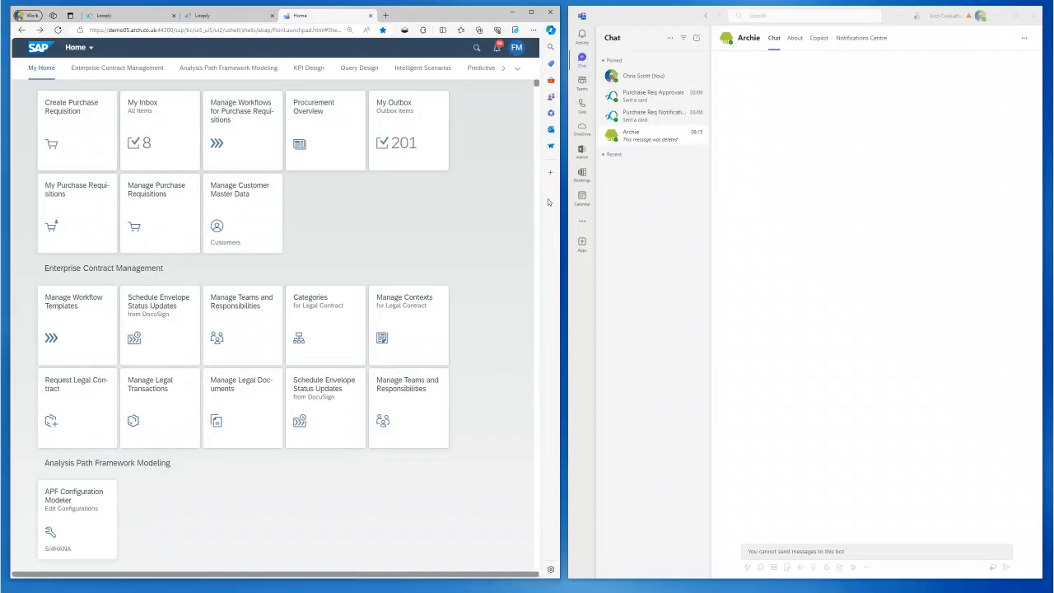
{"action": "left_click", "coordinate": [272, 212]}
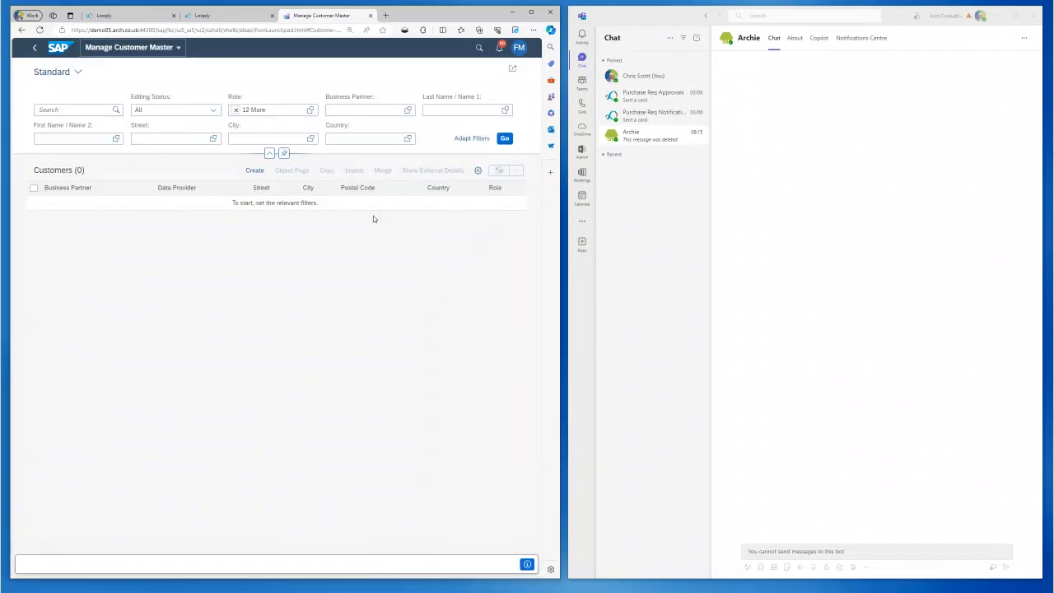
{"action": "left_click", "coordinate": [505, 138]}
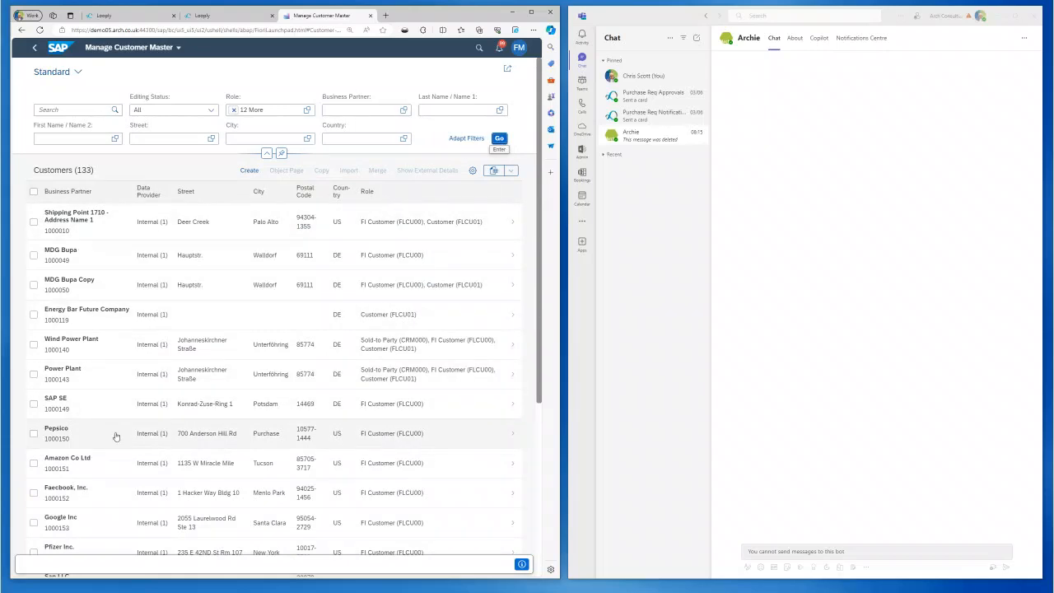
{"action": "left_click", "coordinate": [106, 492]}
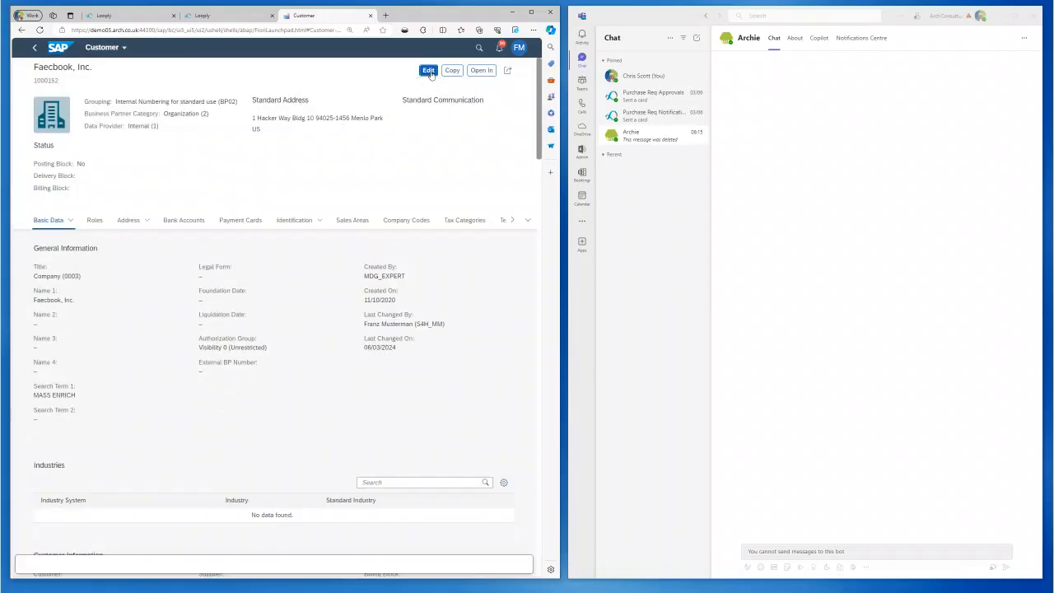
- Edit the customer's Name 1 to "Meta, Inc." and save the record
{"action": "left_click", "coordinate": [429, 72]}
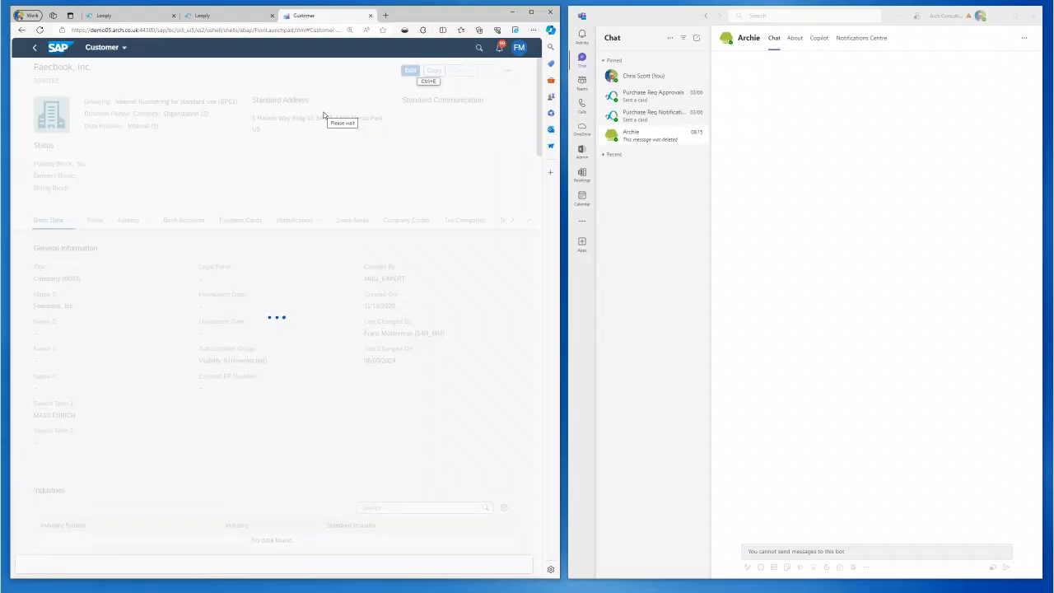
{"action": "left_click", "coordinate": [66, 307]}
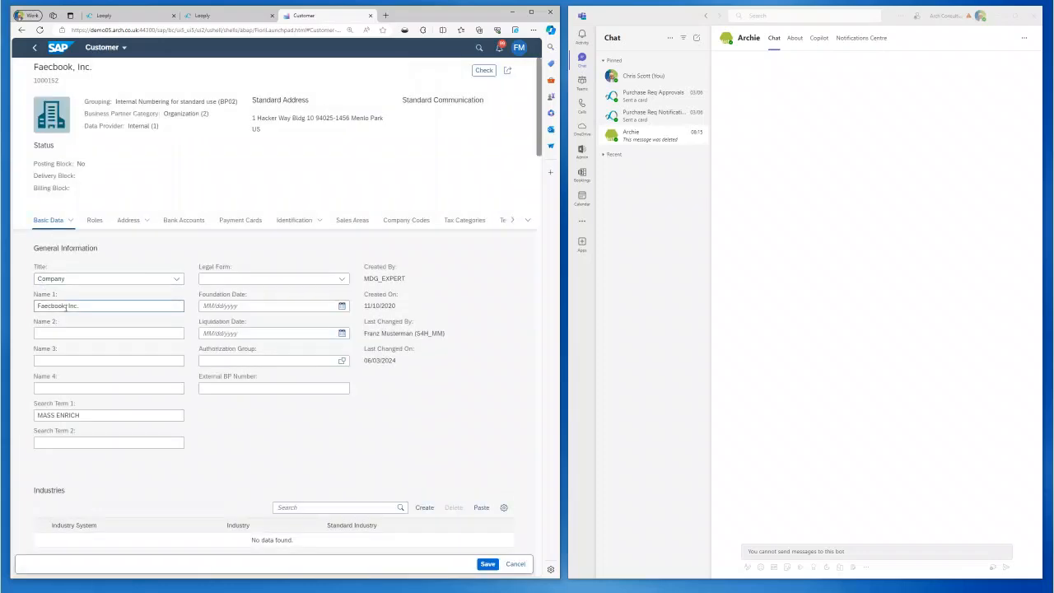
{"action": "left_click_drag", "start_coordinate": [64, 306], "coordinate": [33, 306]}
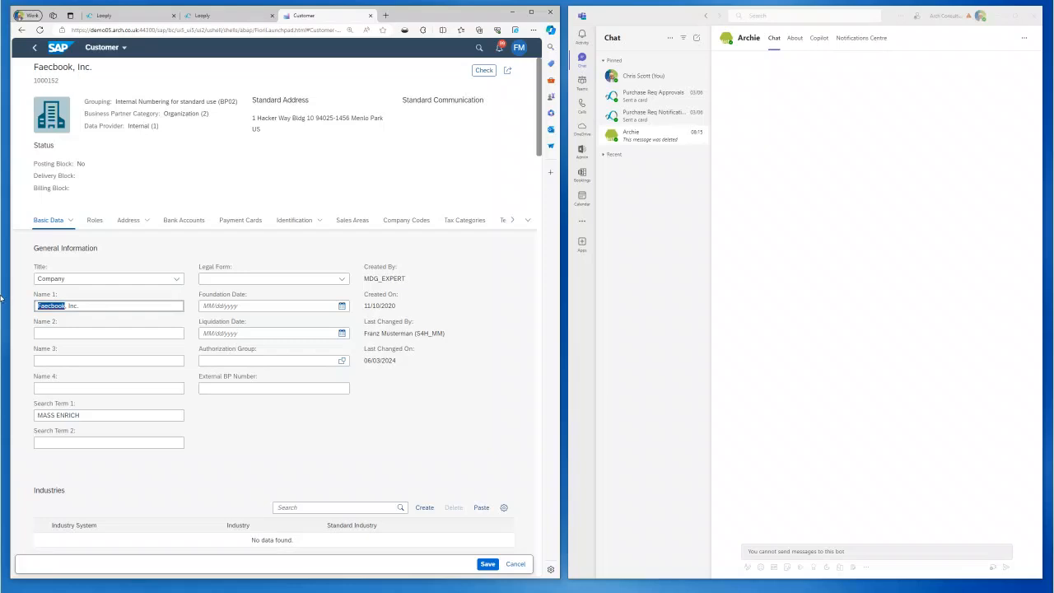
{"action": "type", "text": "Meta"}
{"action": "left_click", "coordinate": [241, 450]}
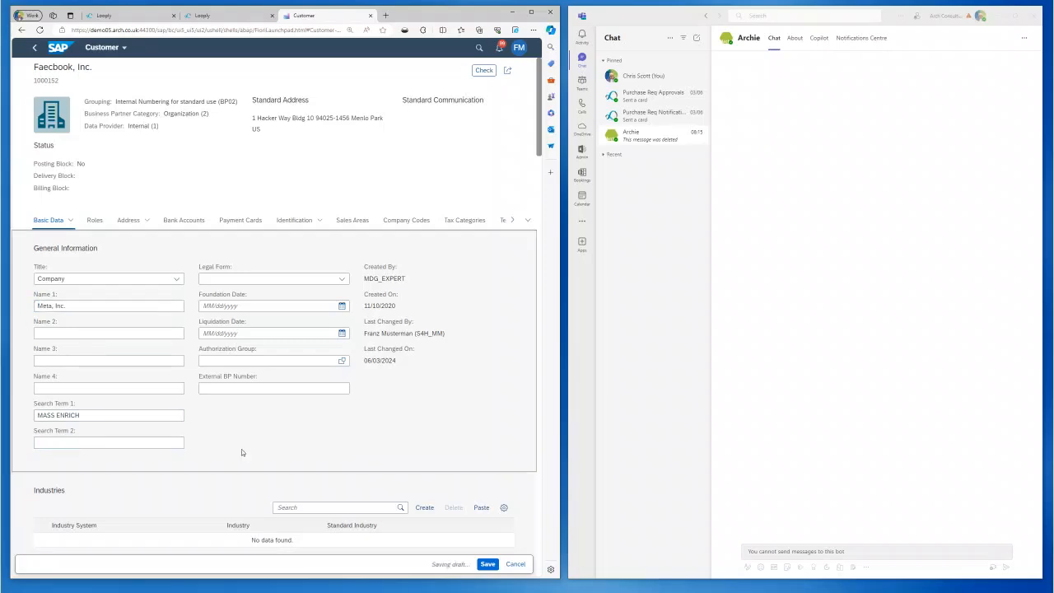
{"action": "left_click", "coordinate": [487, 563]}
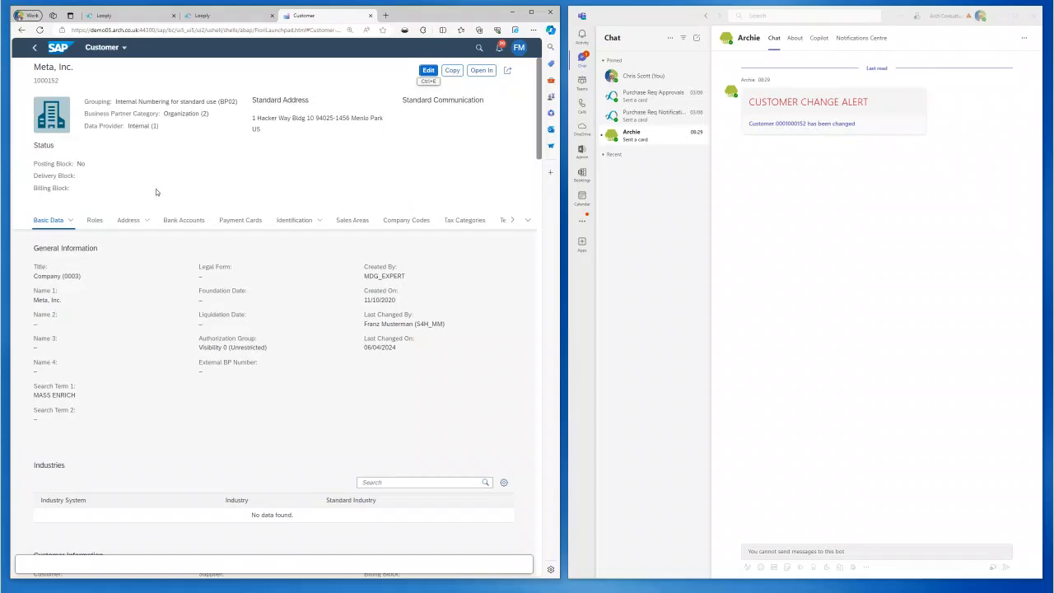
- Compare the customer's number in SAP with the number on the Customer Change Alert card in Teams
{"action": "left_click_drag", "start_coordinate": [60, 81], "coordinate": [33, 81]}
{"action": "left_click", "coordinate": [214, 174]}
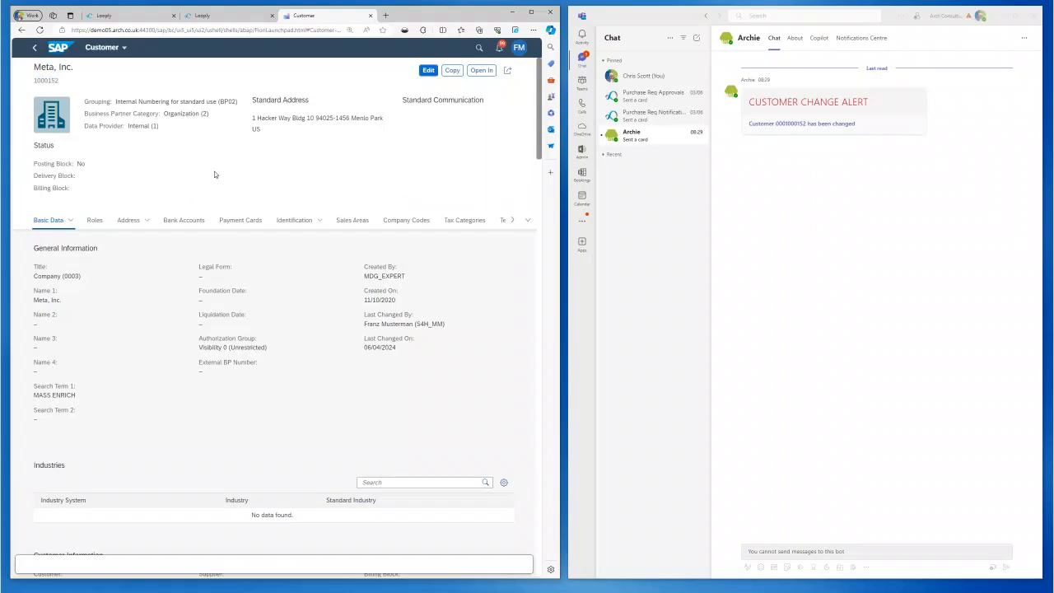